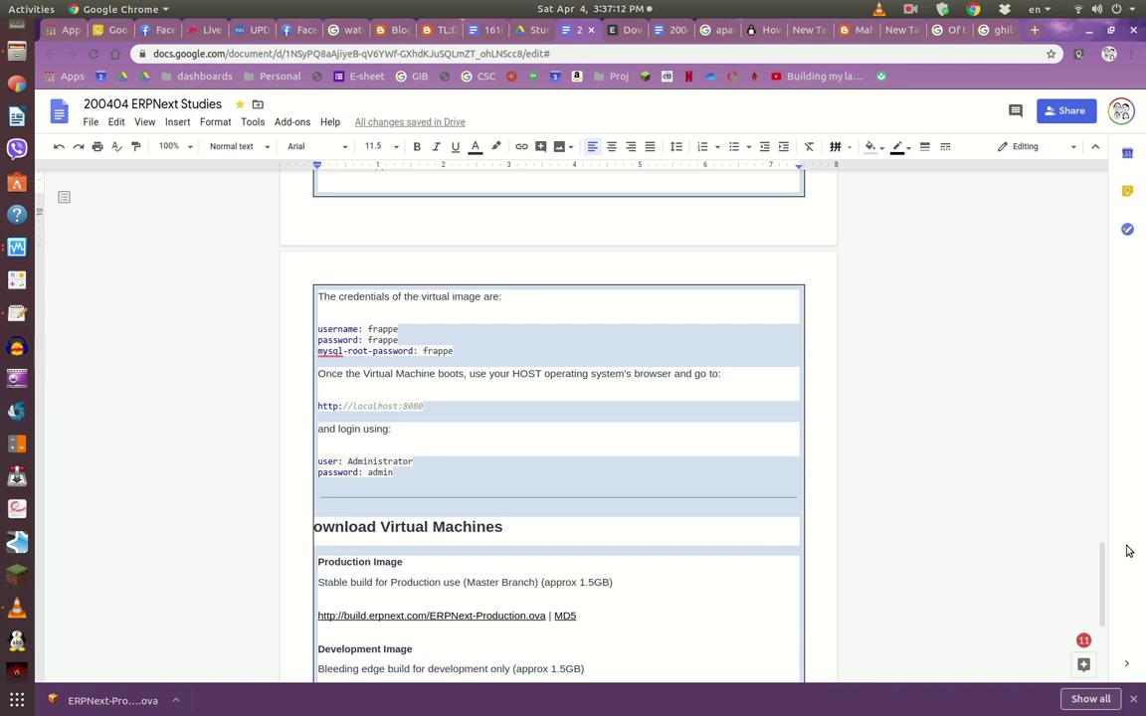
Scroll back up to the first page with the Trouble list and VirtualBox error screenshots
{"action": "left_click_drag", "start_coordinate": [1102, 568], "coordinate": [1052, 172]}
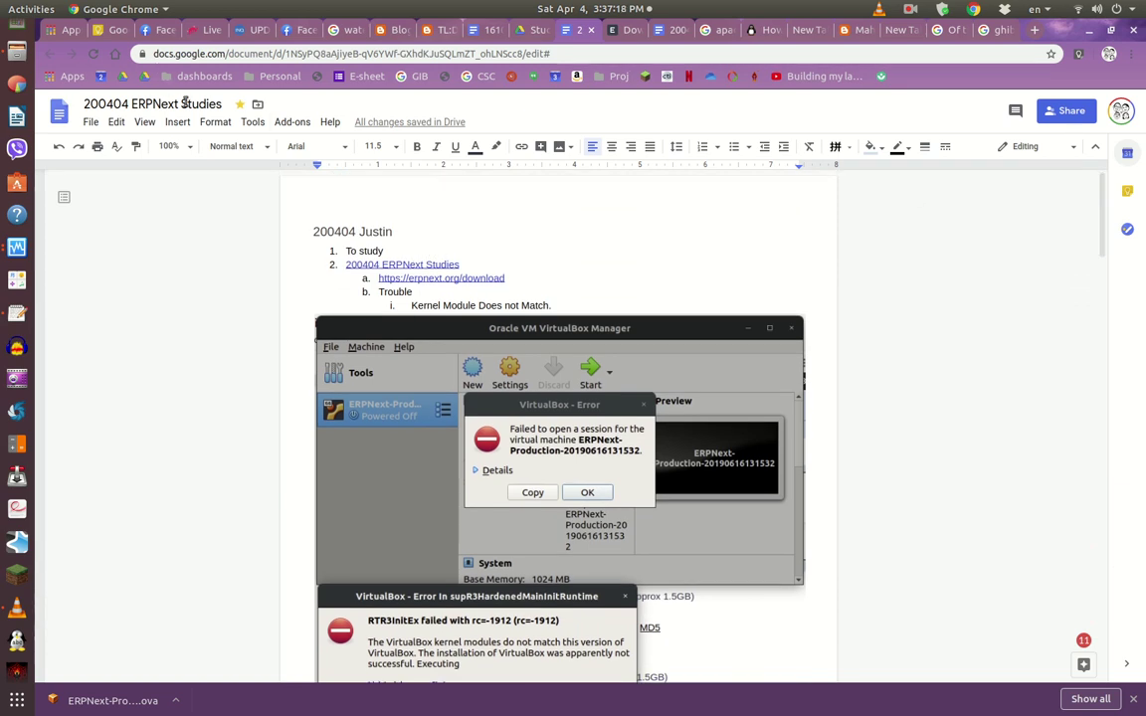
Set link sharing to On - Public on the web with Can comment access
{"action": "left_click", "coordinate": [1057, 114]}
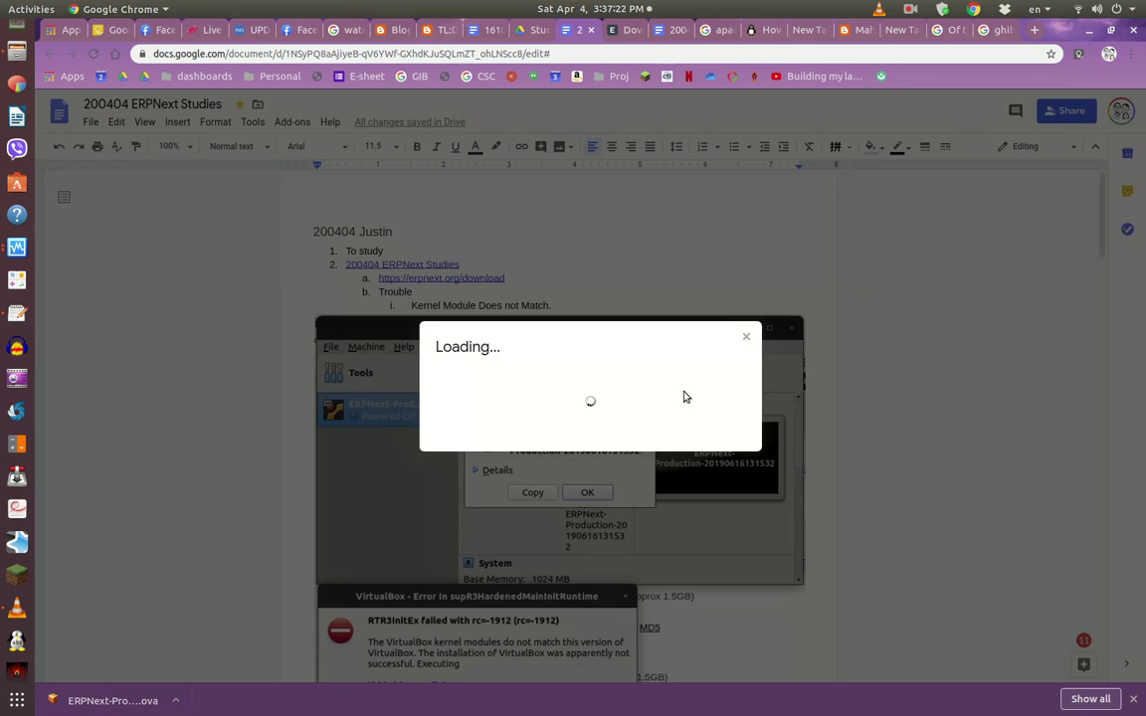
{"action": "left_click", "coordinate": [736, 447]}
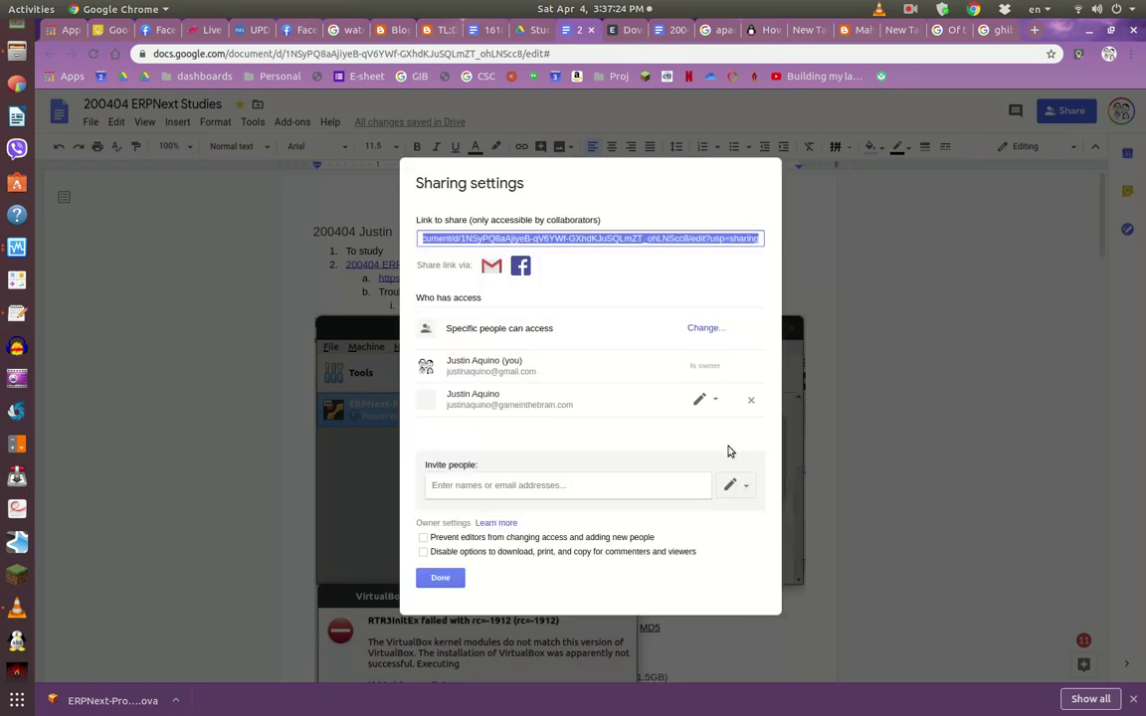
{"action": "left_click", "coordinate": [706, 328]}
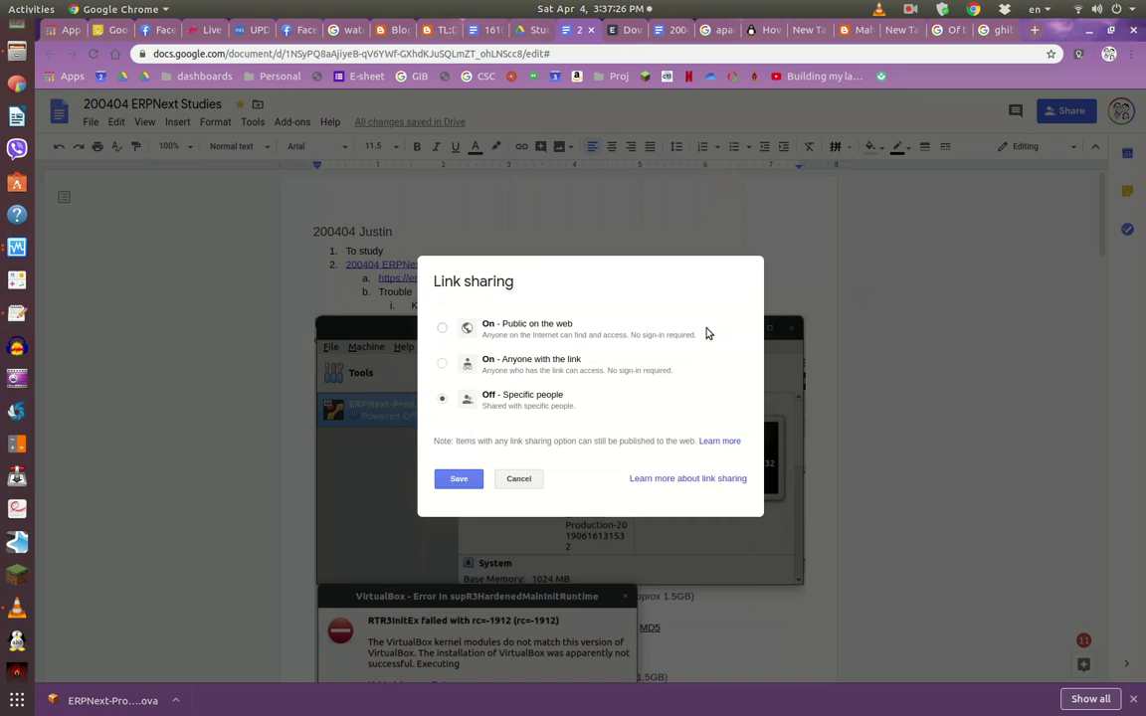
{"action": "left_click", "coordinate": [477, 325]}
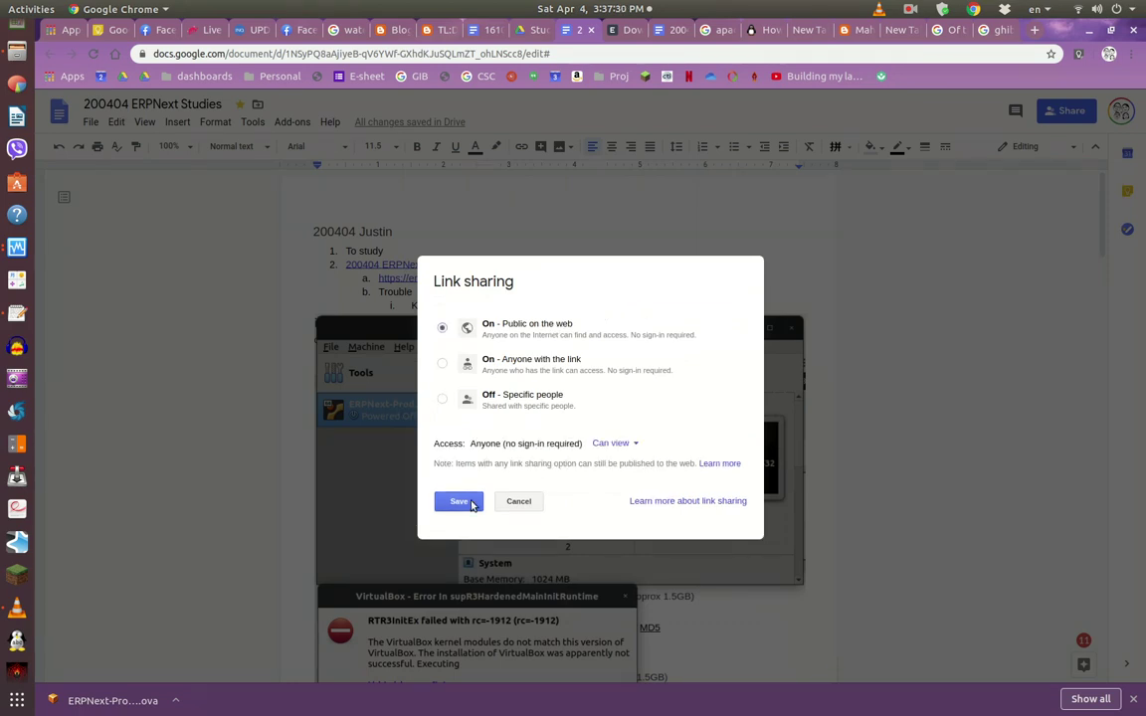
{"action": "left_click", "coordinate": [627, 444]}
{"action": "left_click", "coordinate": [634, 485]}
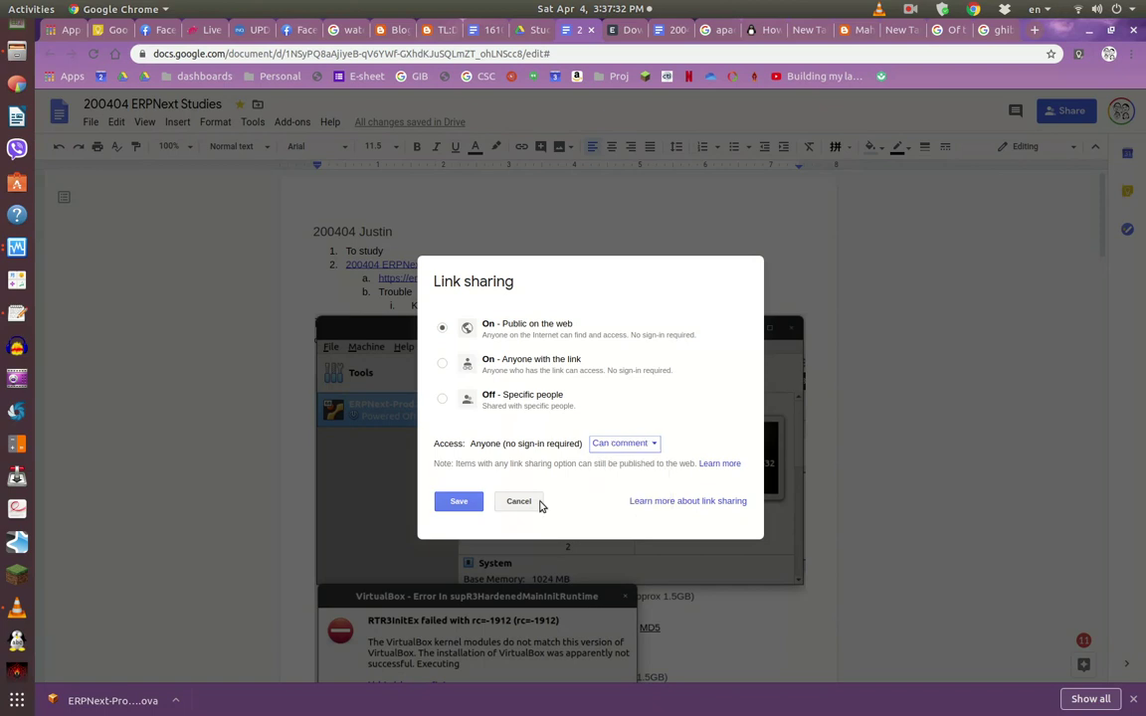
{"action": "left_click", "coordinate": [460, 504]}
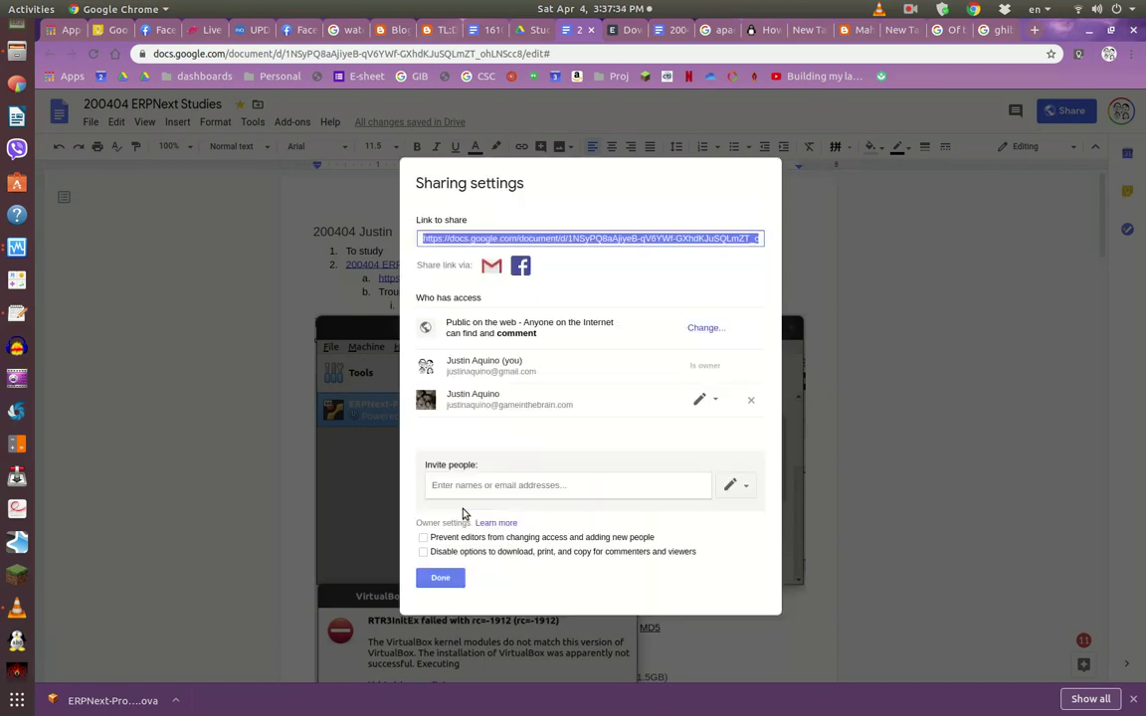
Close the sharing settings and preview where the erpnext download link points
{"action": "left_click", "coordinate": [444, 579]}
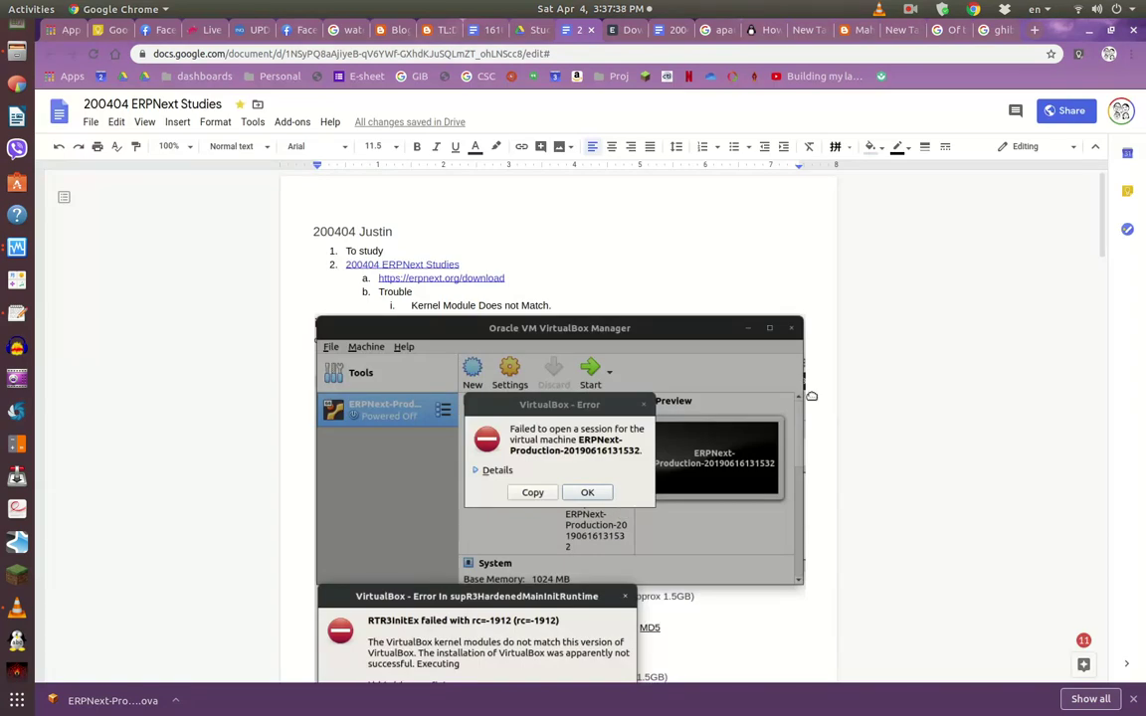
{"action": "left_click", "coordinate": [575, 271]}
{"action": "scroll", "coordinate": [583, 272], "scroll_direction": "down", "scroll_amount": 1}
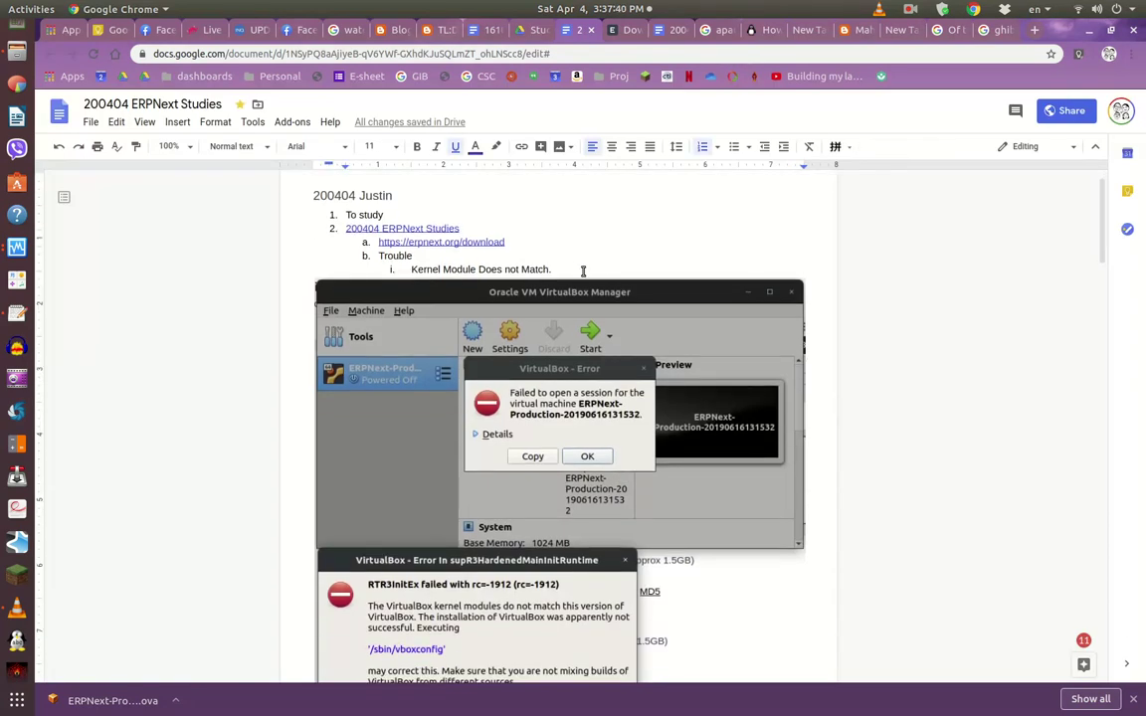
{"action": "left_click", "coordinate": [487, 242]}
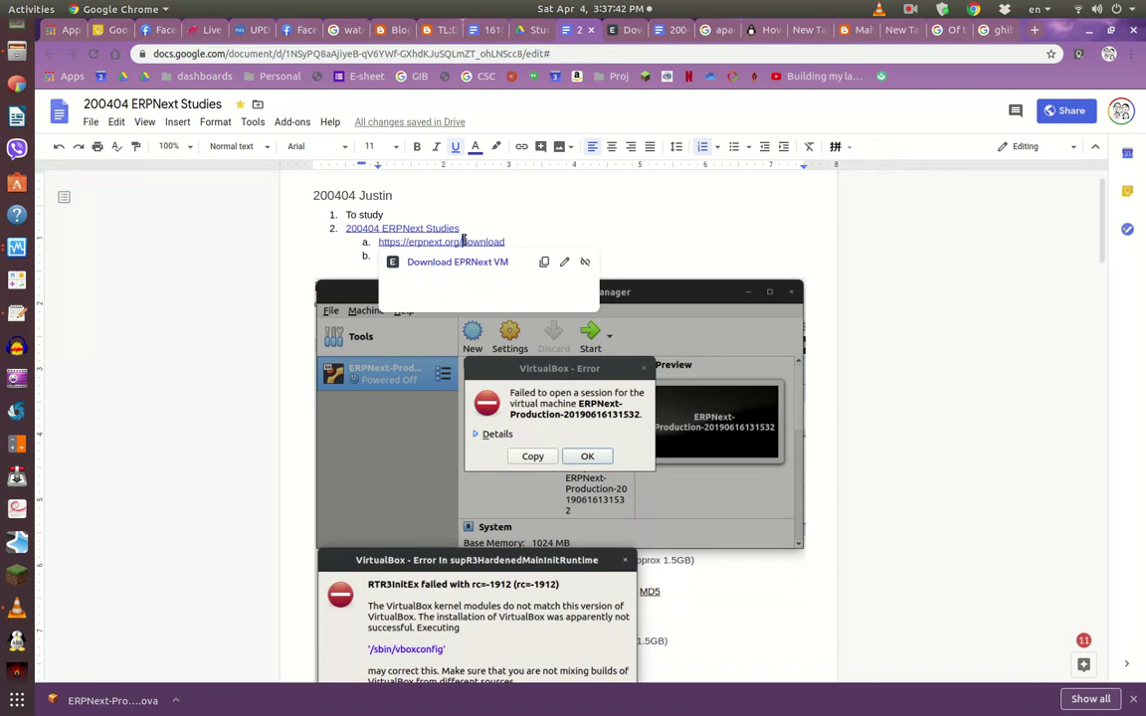
{"action": "left_click", "coordinate": [587, 216]}
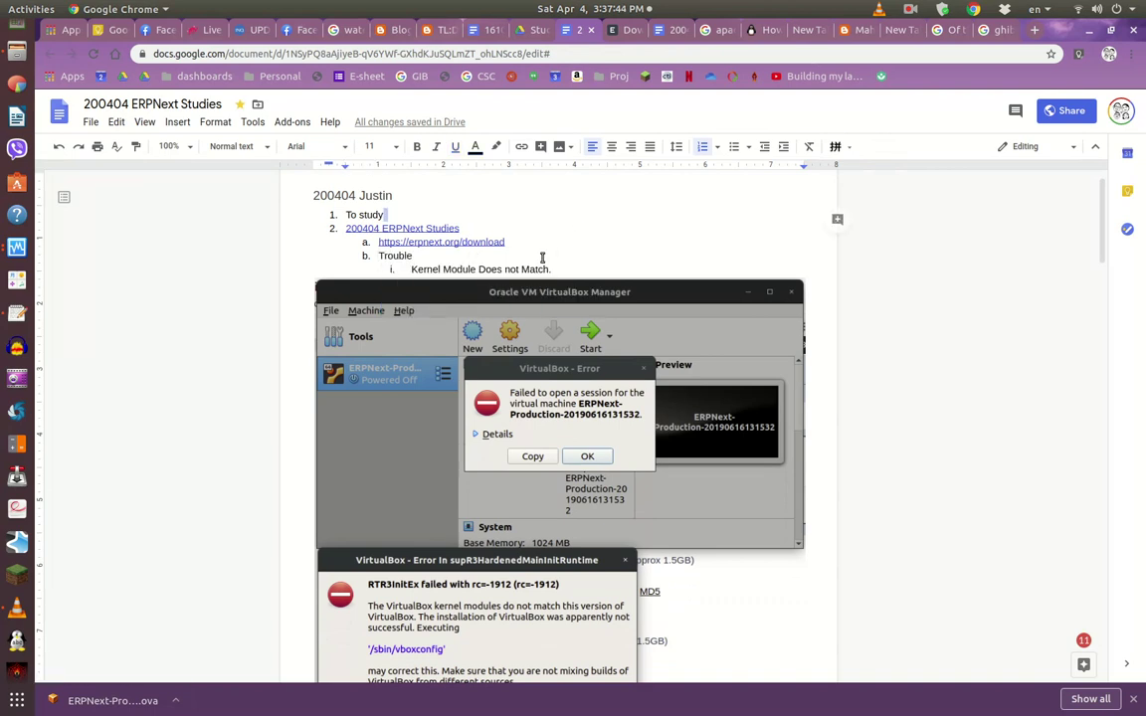
Open the askubuntu kernel-module fix link from the error step in a new tab
{"action": "scroll", "coordinate": [1104, 320], "scroll_direction": "down", "scroll_amount": 4}
{"action": "left_click_drag", "start_coordinate": [1104, 320], "coordinate": [1088, 237]}
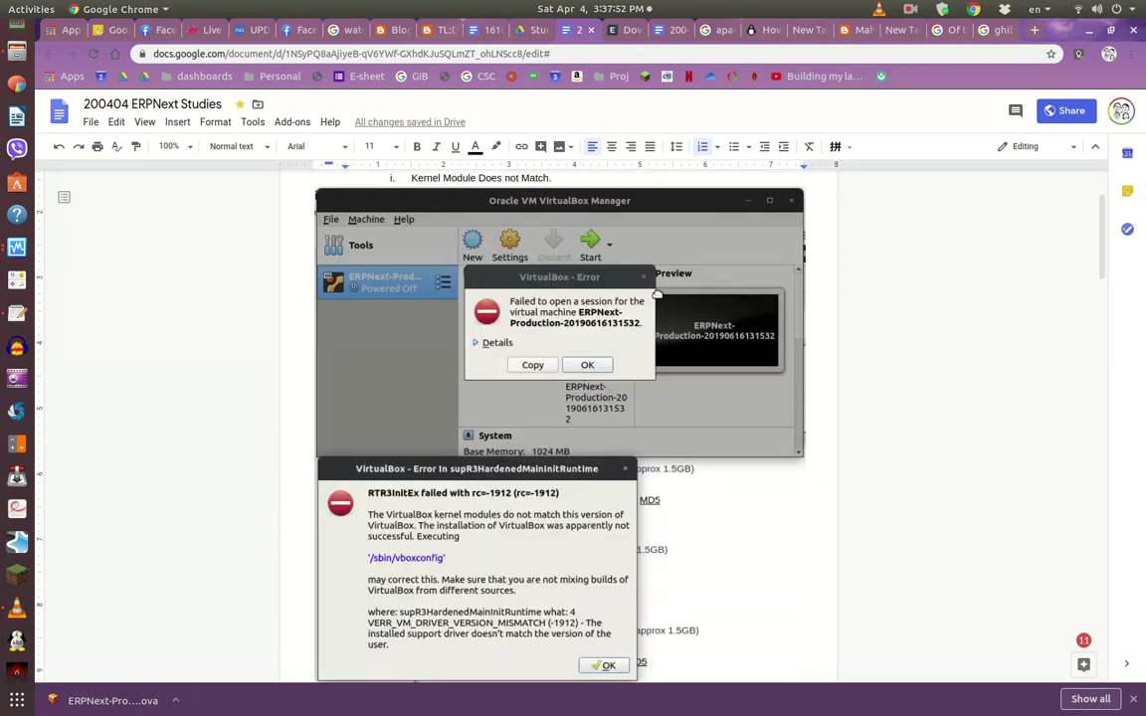
{"action": "scroll", "coordinate": [596, 264], "scroll_direction": "up", "scroll_amount": 1}
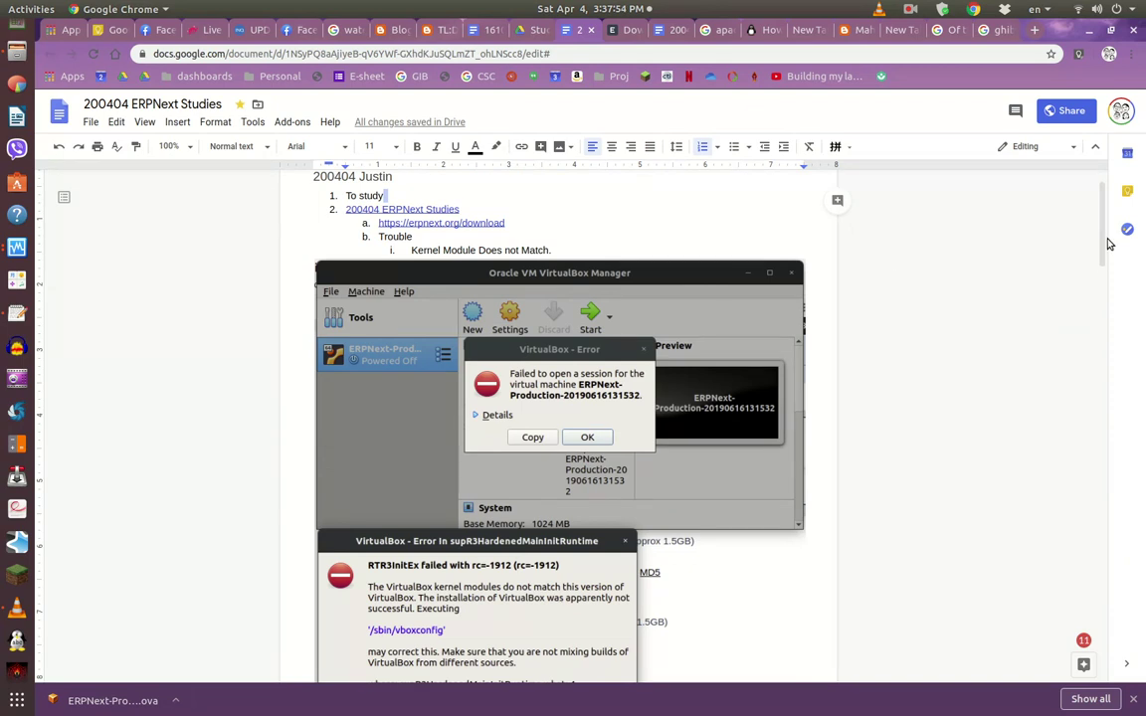
{"action": "scroll", "coordinate": [409, 396], "scroll_direction": "down", "scroll_amount": 3}
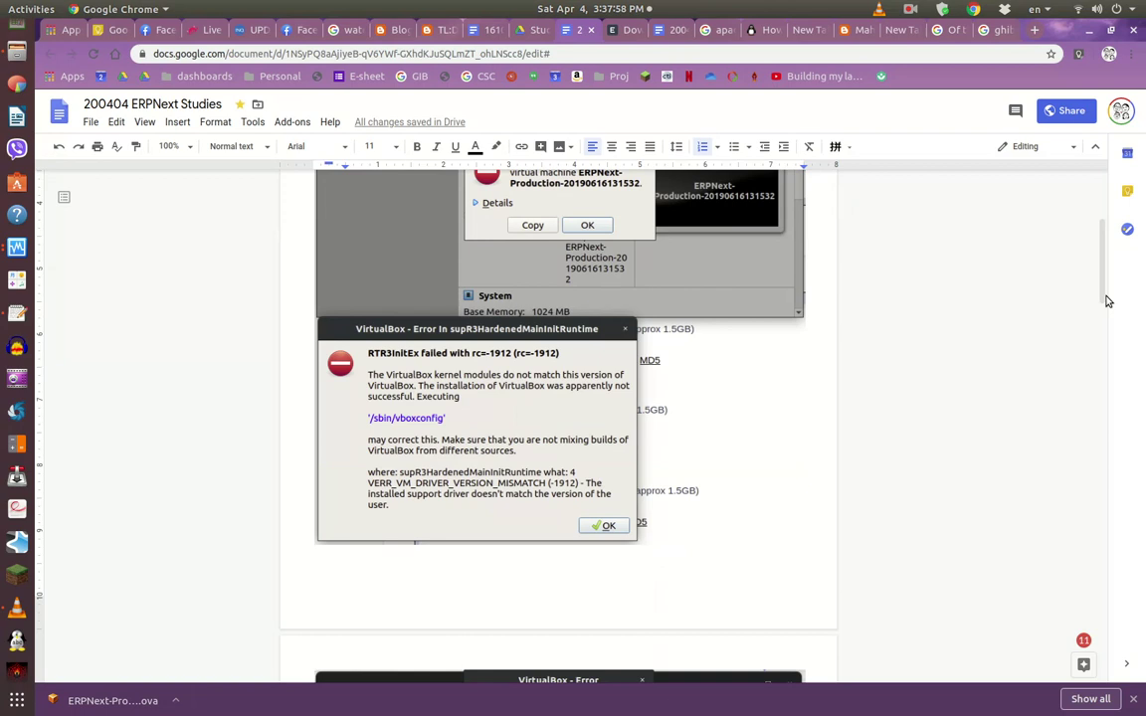
{"action": "scroll", "coordinate": [1102, 244], "scroll_direction": "up", "scroll_amount": 2}
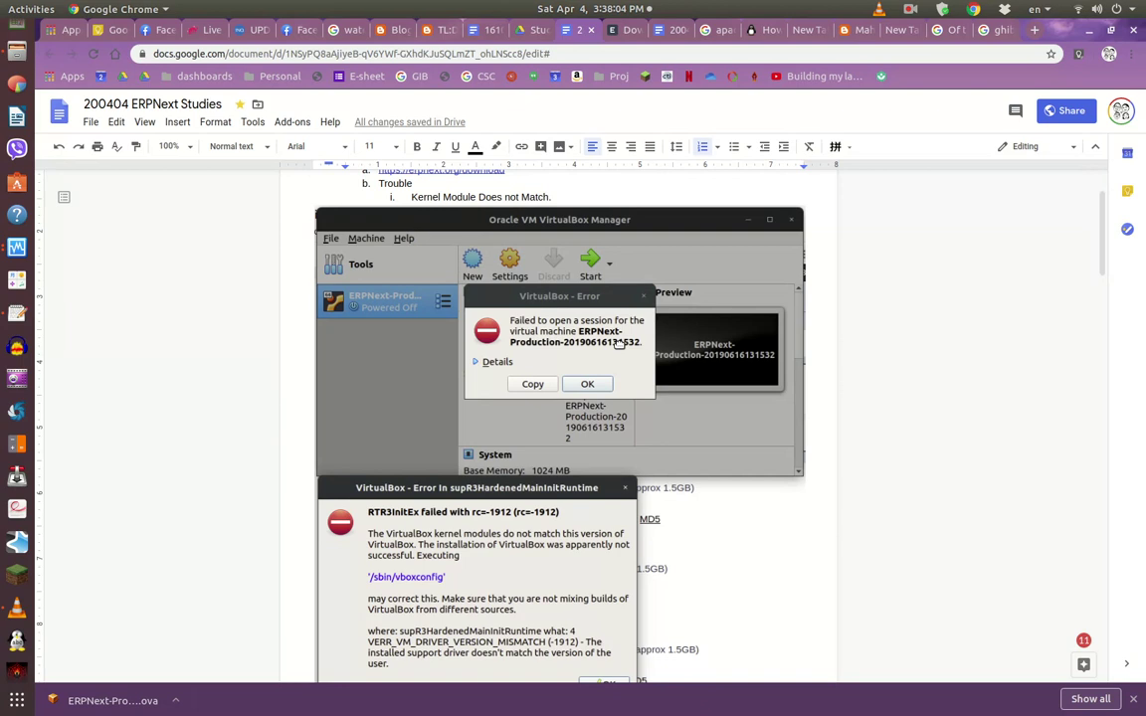
{"action": "scroll", "coordinate": [1028, 350], "scroll_direction": "down", "scroll_amount": 4}
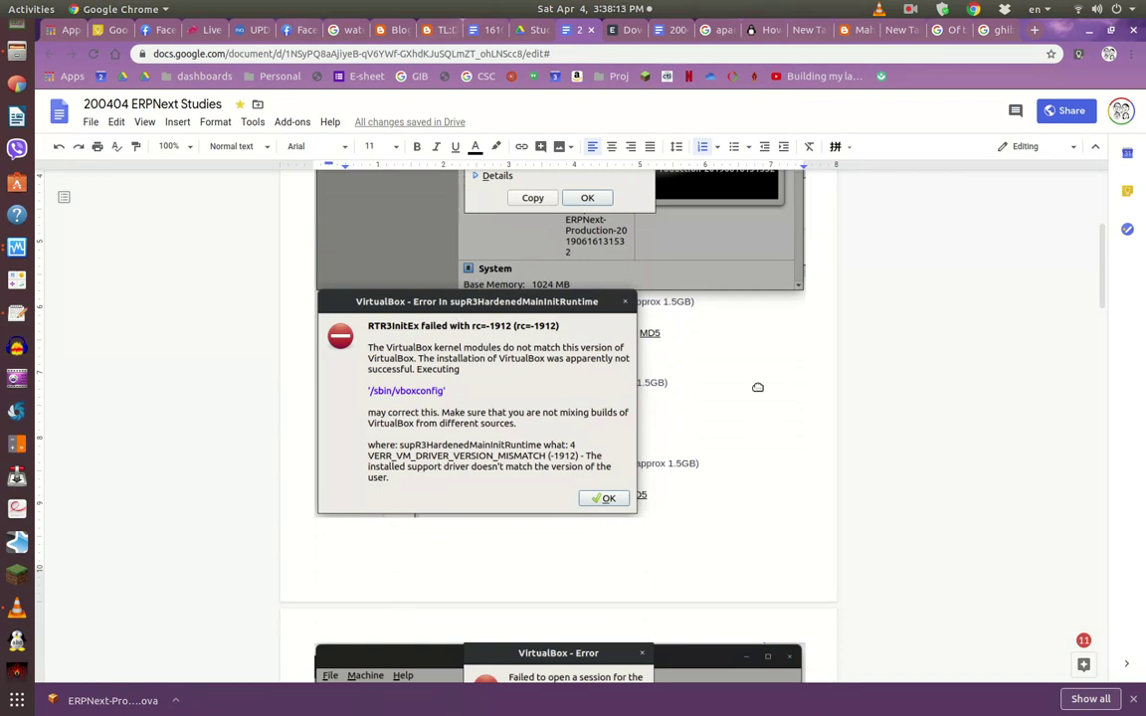
{"action": "left_click_drag", "start_coordinate": [1107, 301], "coordinate": [1136, 391]}
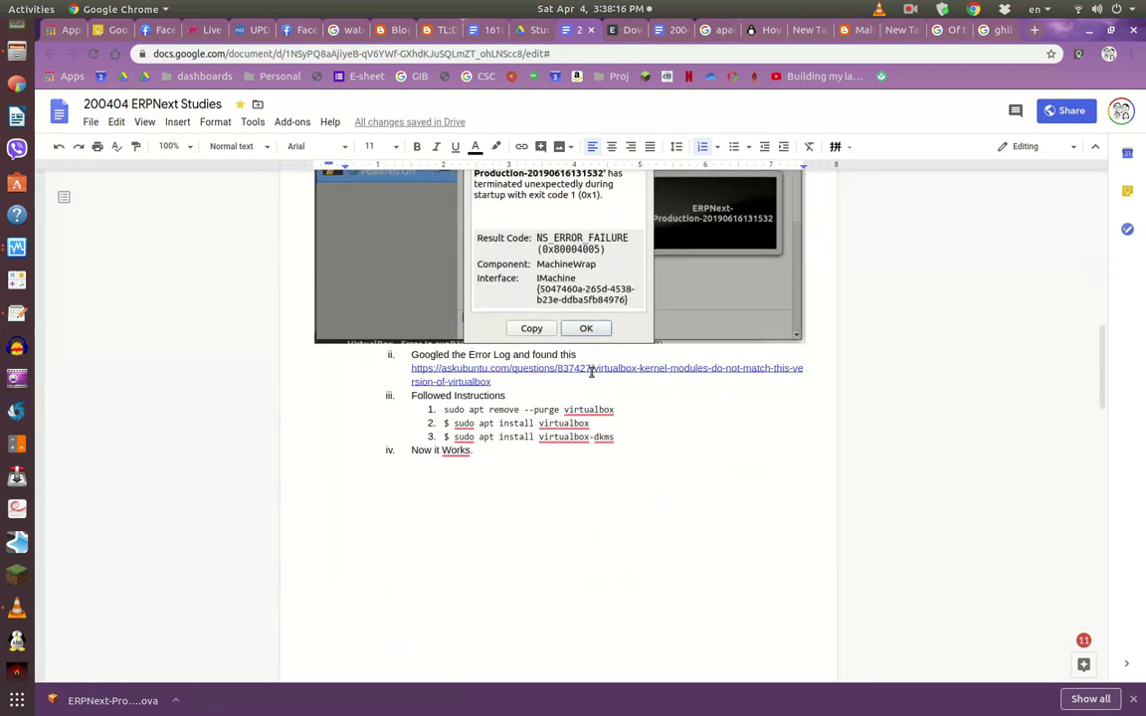
{"action": "left_click", "coordinate": [562, 367]}
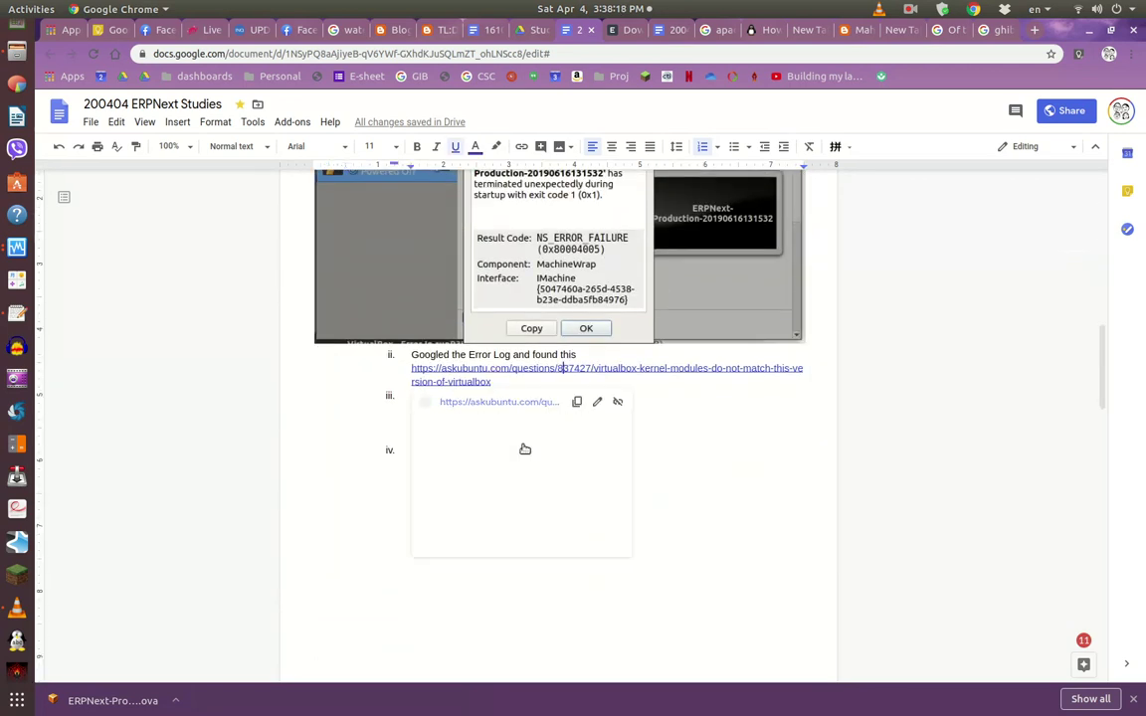
{"action": "left_click", "coordinate": [524, 448]}
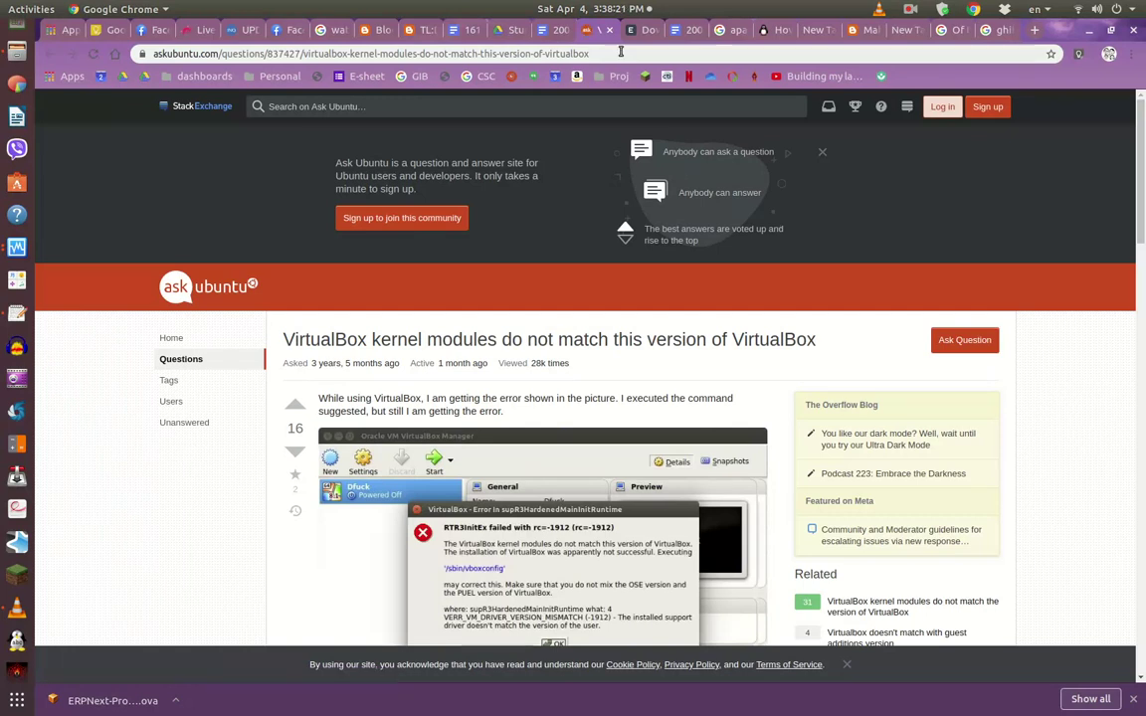
Return to the study notes and place the cursor on empty item v
{"action": "key", "text": "ctrl+Page_Up"}
{"action": "left_click", "coordinate": [425, 423]}
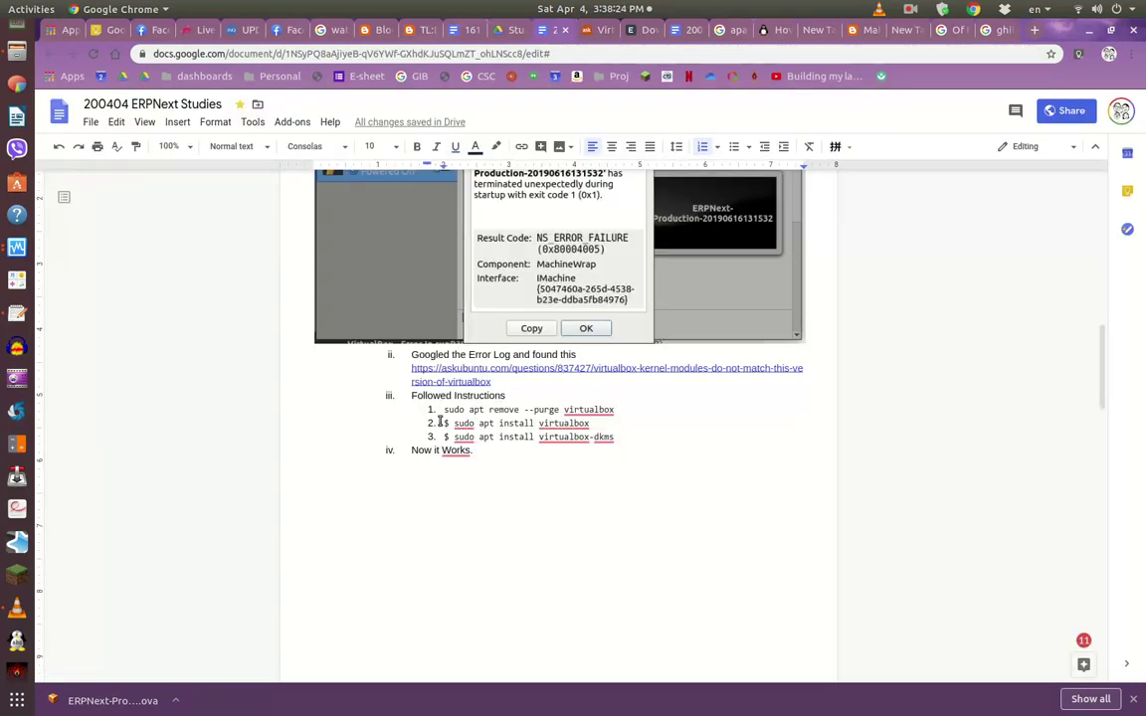
{"action": "scroll", "coordinate": [1114, 428], "scroll_direction": "down", "scroll_amount": 3}
{"action": "scroll", "coordinate": [1116, 440], "scroll_direction": "down", "scroll_amount": 5}
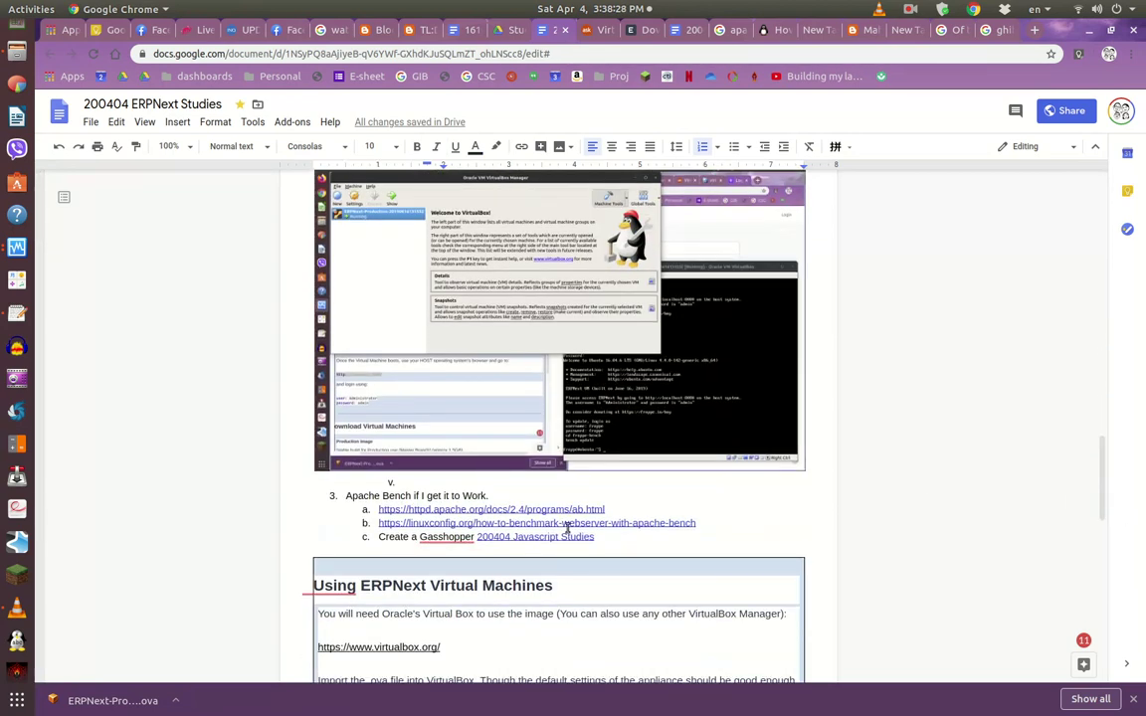
{"action": "left_click", "coordinate": [549, 485]}
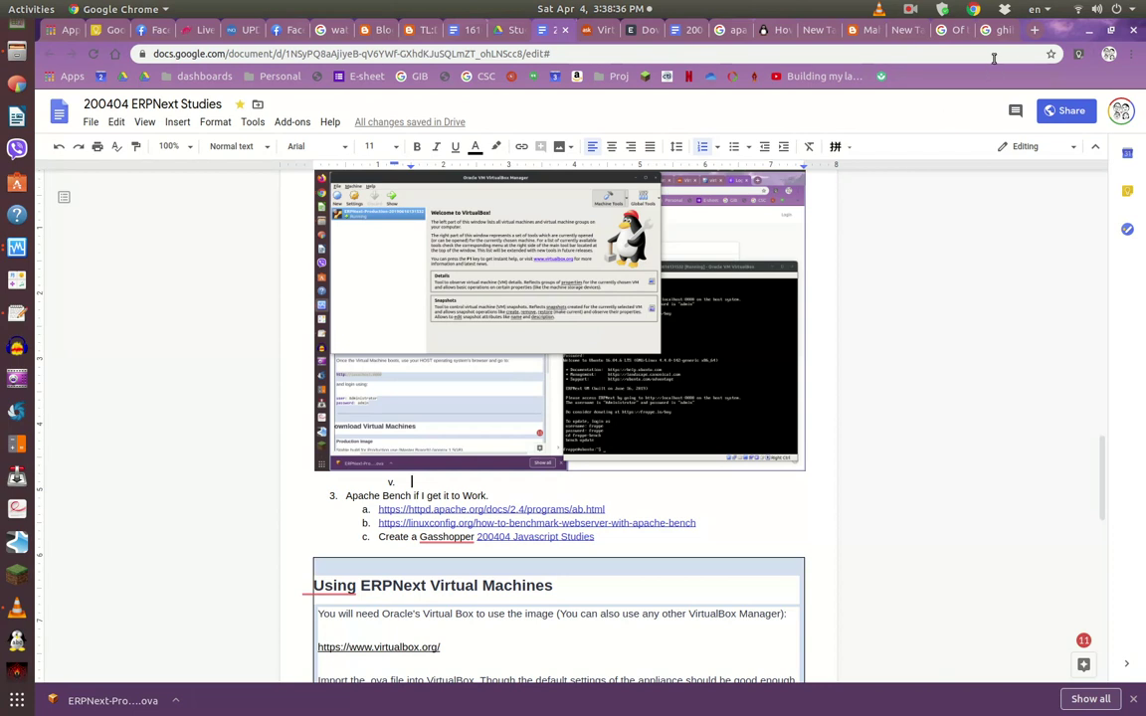
Load localhost:8080 in a new browser tab to show the Furniture ERPNext site
{"action": "left_click", "coordinate": [1031, 35]}
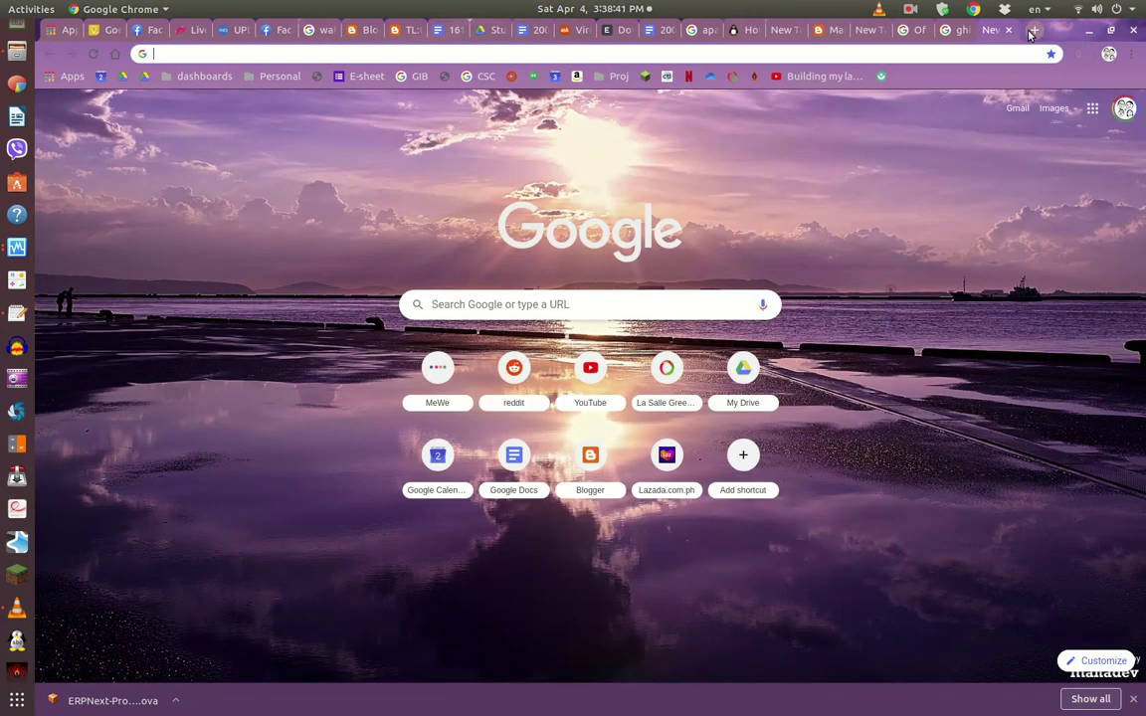
{"action": "type", "text": "local"}
{"action": "key", "text": "Return"}
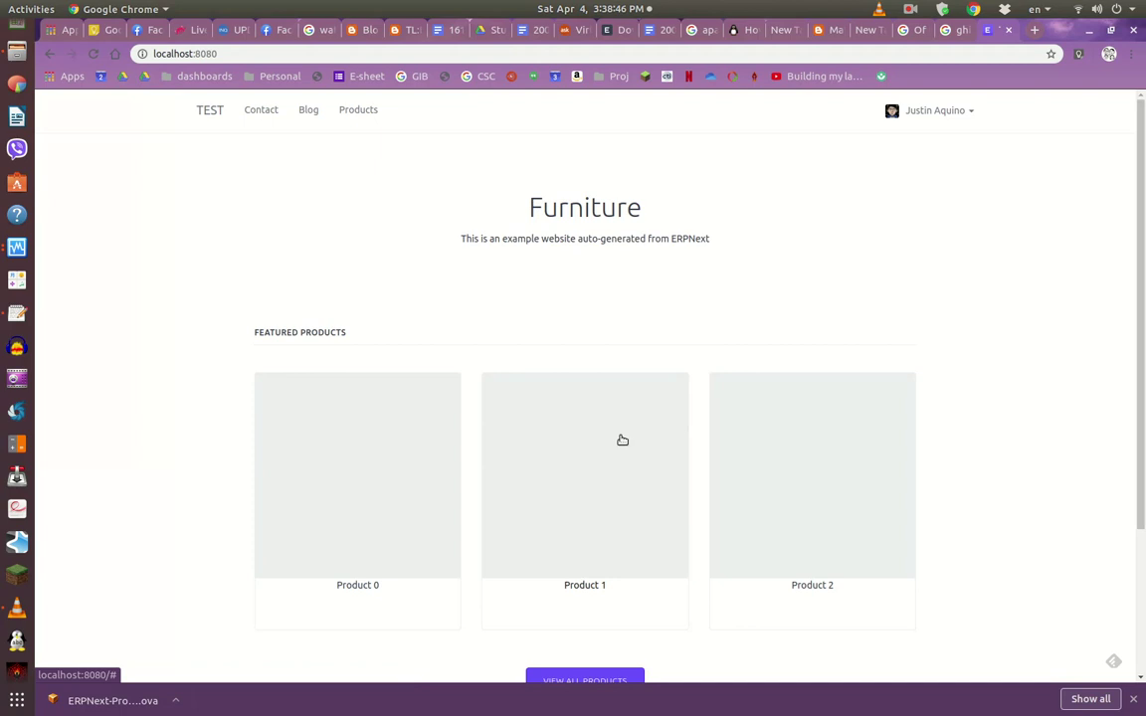
Go from the Furniture site's My Account page to the ERPNext desk via Switch To Desk
{"action": "scroll", "coordinate": [596, 477], "scroll_direction": "down", "scroll_amount": 1}
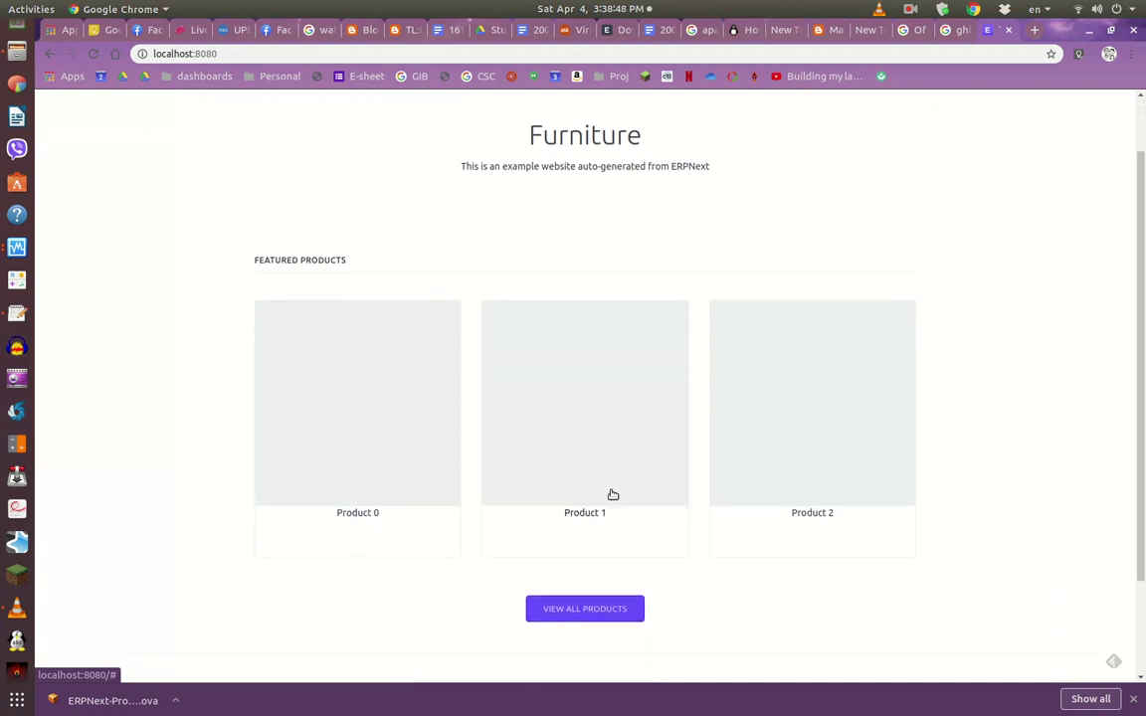
{"action": "scroll", "coordinate": [576, 437], "scroll_direction": "up", "scroll_amount": 1}
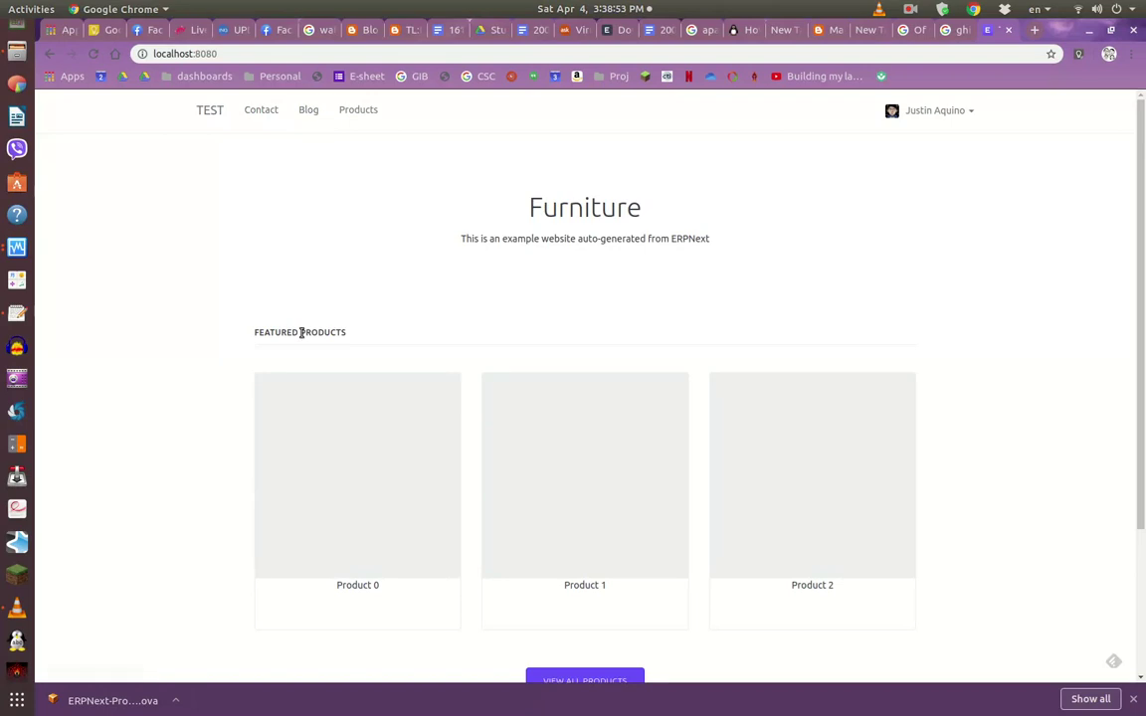
{"action": "scroll", "coordinate": [594, 676], "scroll_direction": "down", "scroll_amount": 1}
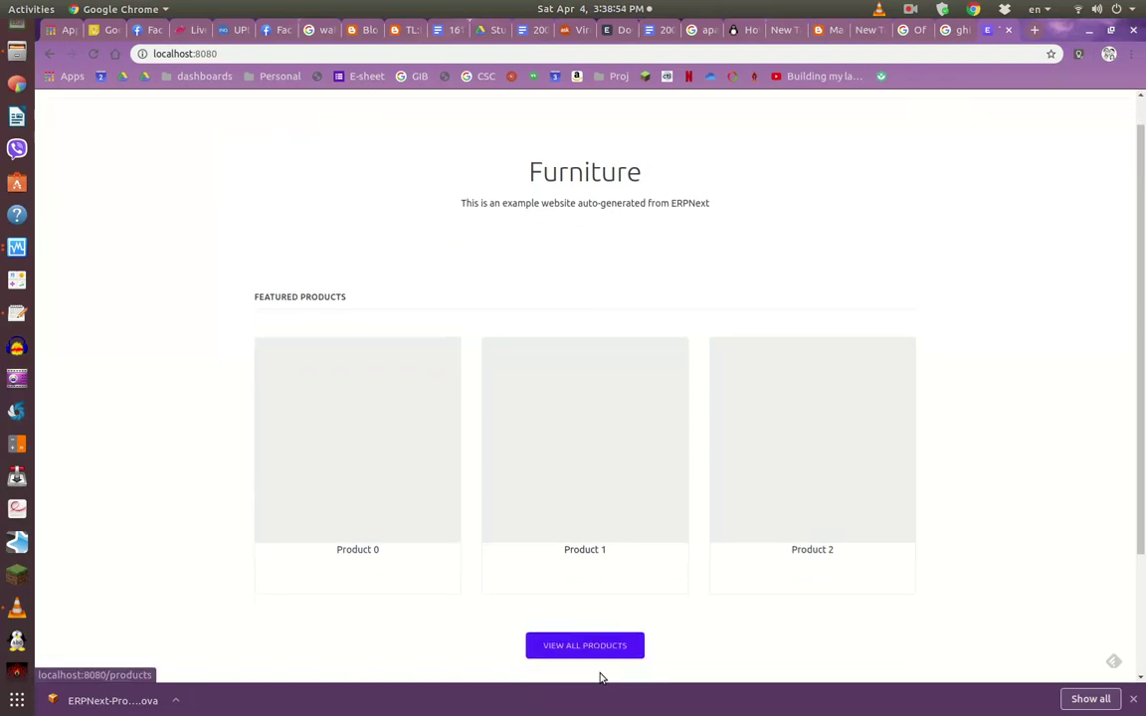
{"action": "scroll", "coordinate": [850, 319], "scroll_direction": "up", "scroll_amount": 1}
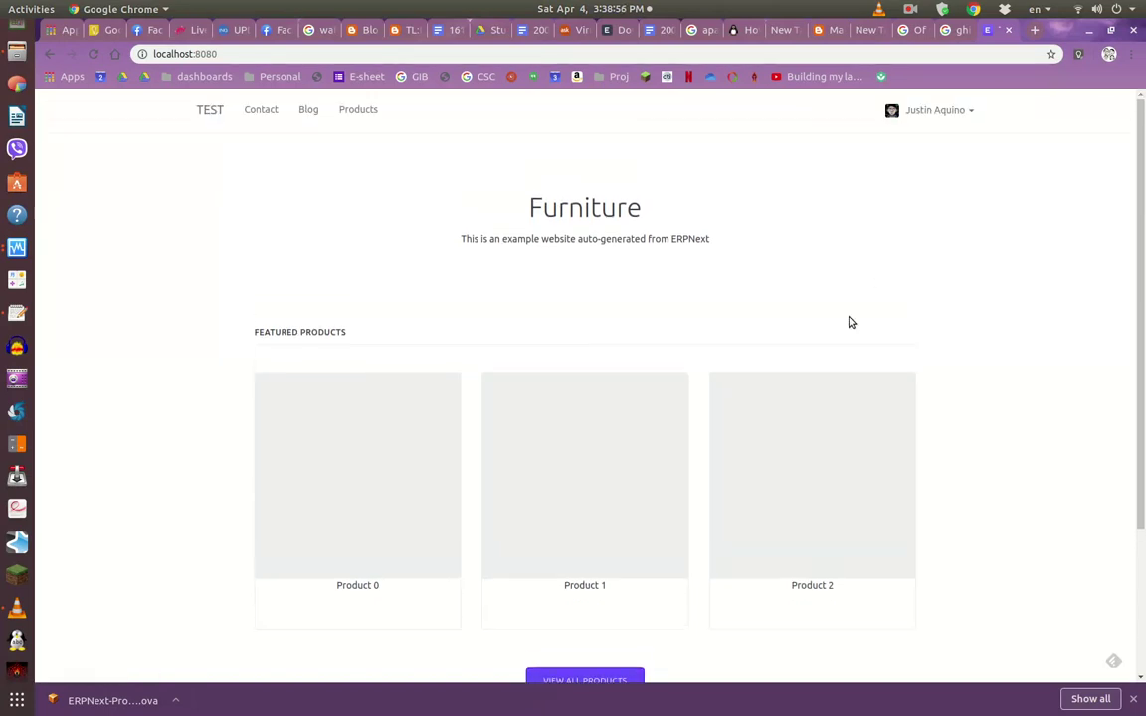
{"action": "left_click", "coordinate": [970, 110]}
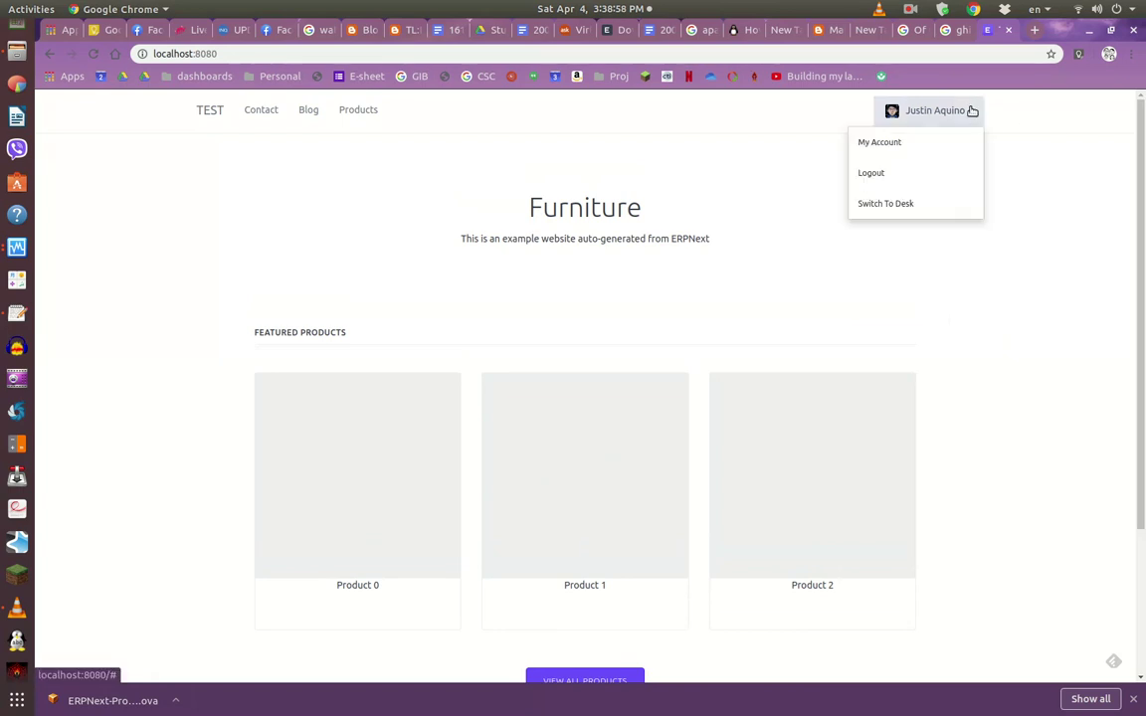
{"action": "left_click", "coordinate": [913, 144]}
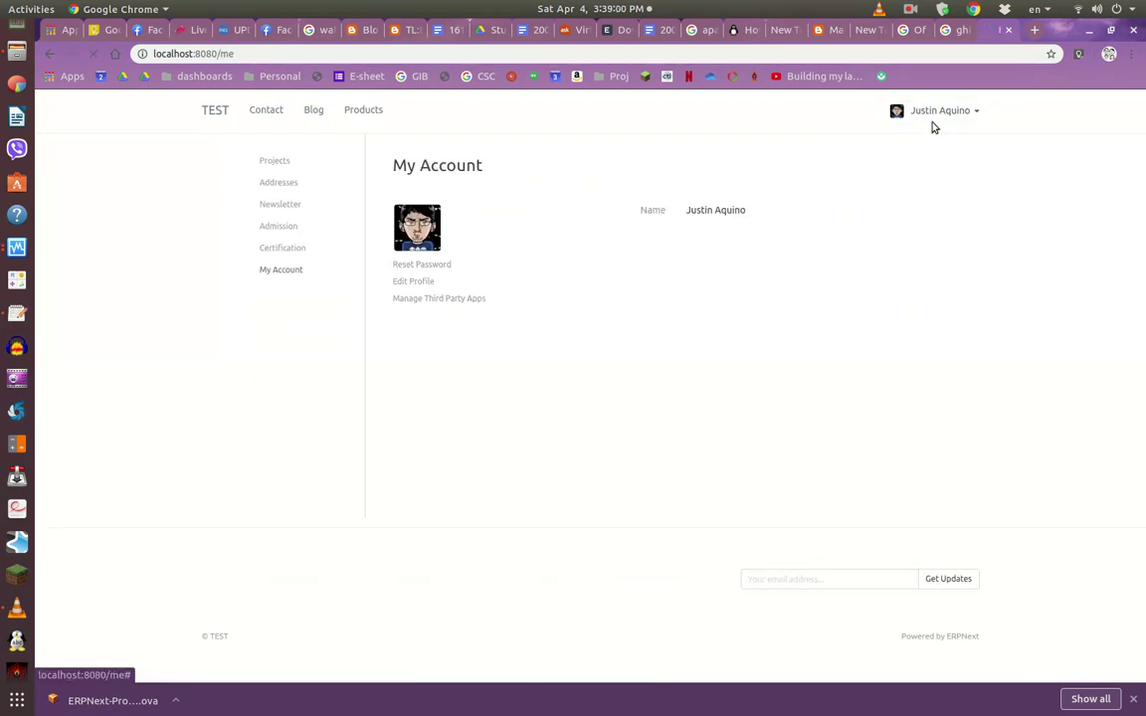
{"action": "left_click", "coordinate": [935, 113]}
{"action": "left_click", "coordinate": [900, 204]}
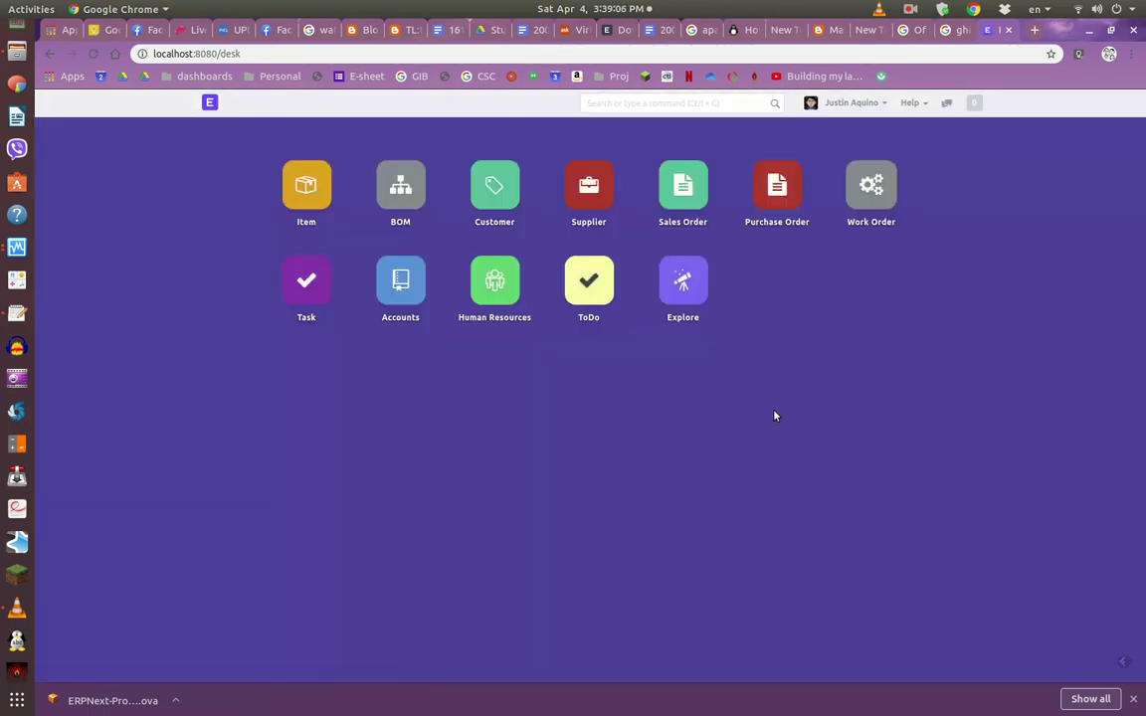
Open Explore on the desk to list modules, including Accounts' Billing and Masters links
{"action": "left_click", "coordinate": [695, 299]}
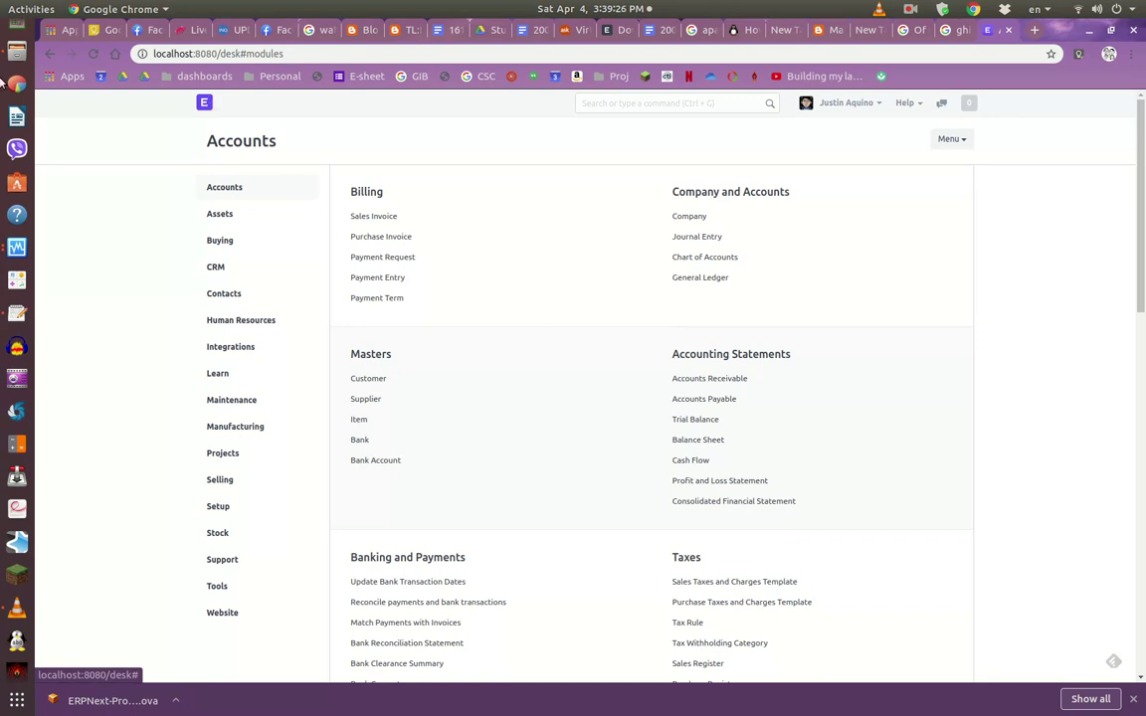
Bring the VirtualBox Manager forward and show the running ERPNext-Production VM window
{"action": "left_click", "coordinate": [17, 247]}
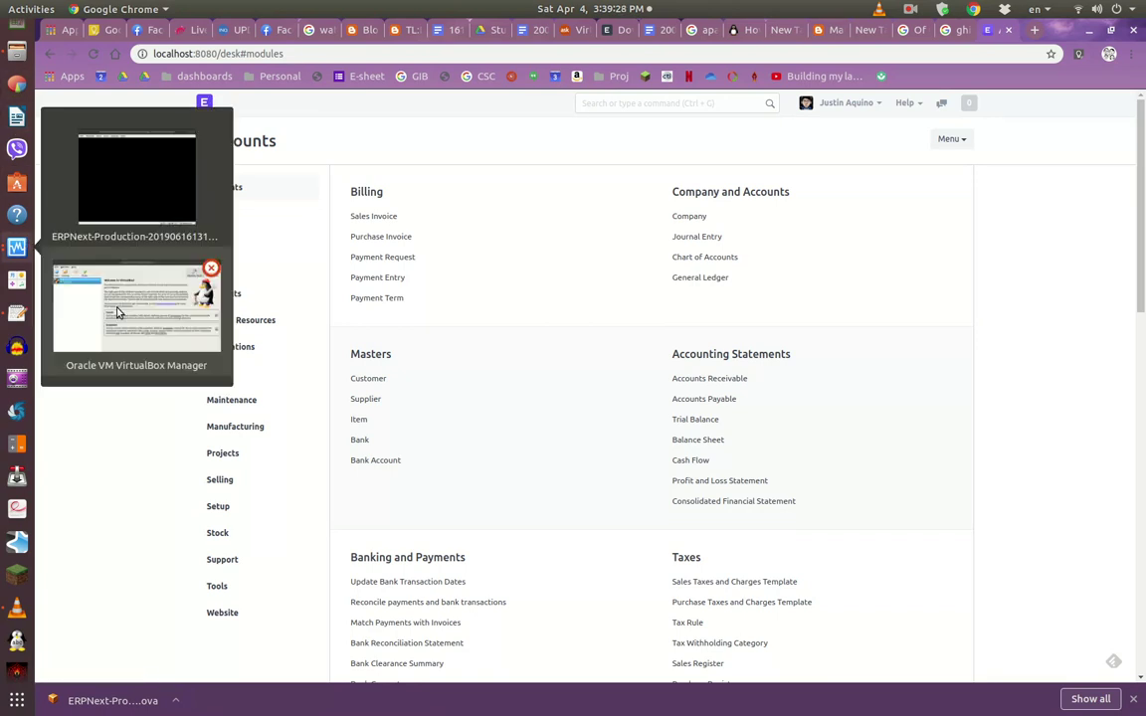
{"action": "left_click", "coordinate": [116, 313]}
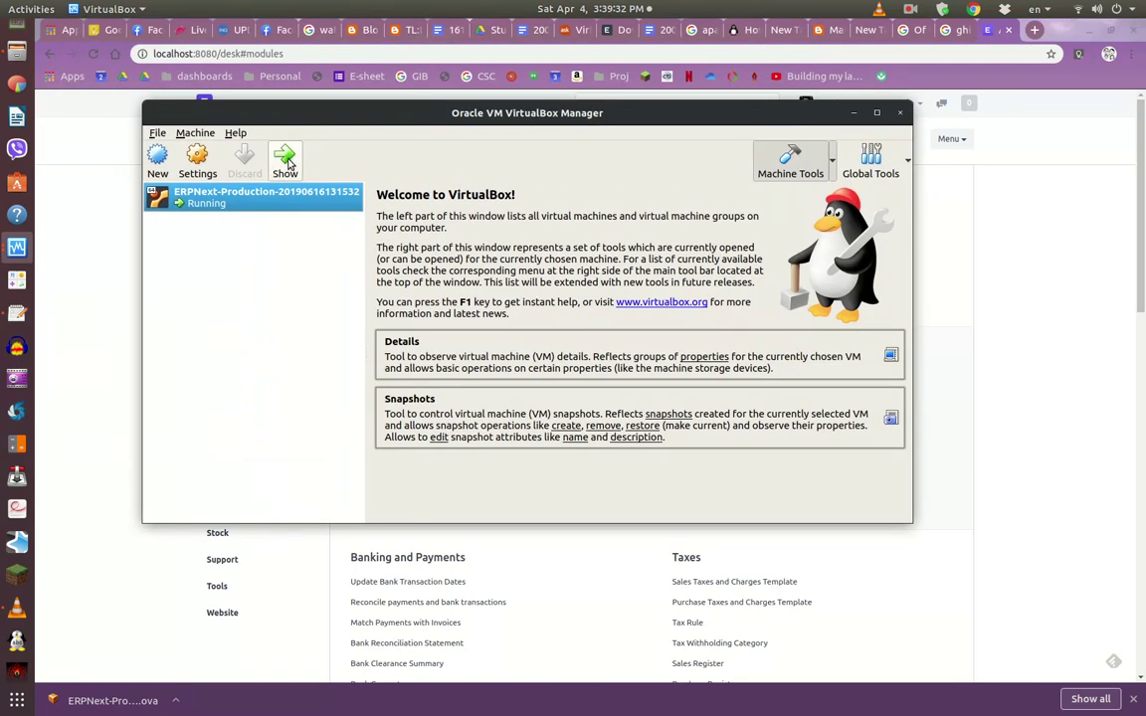
{"action": "left_click", "coordinate": [284, 154]}
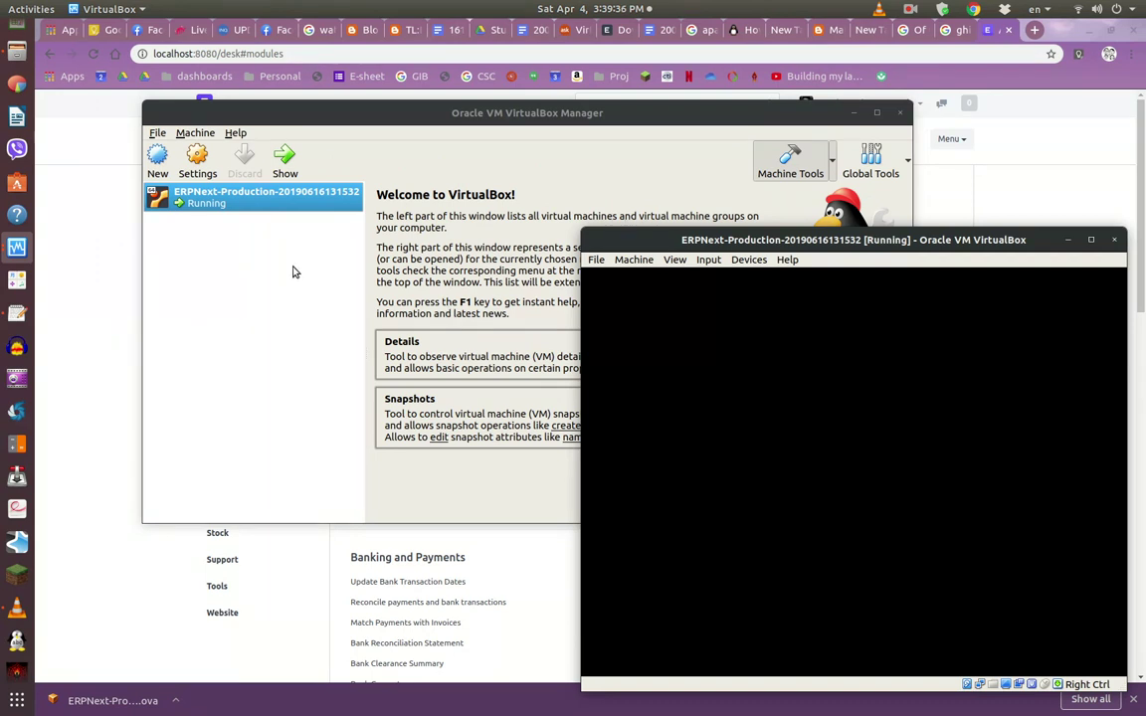
Browse the ERPNext VM's context menu and Machine menu without choosing anything
{"action": "right_click", "coordinate": [320, 204]}
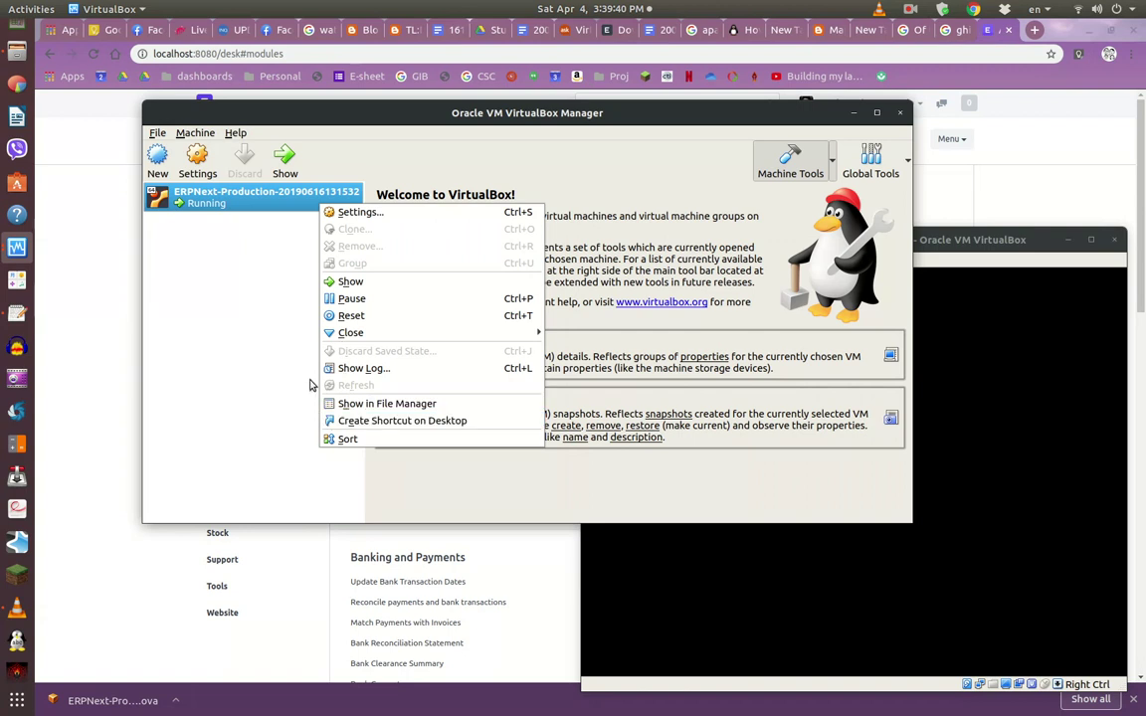
{"action": "left_click", "coordinate": [329, 159]}
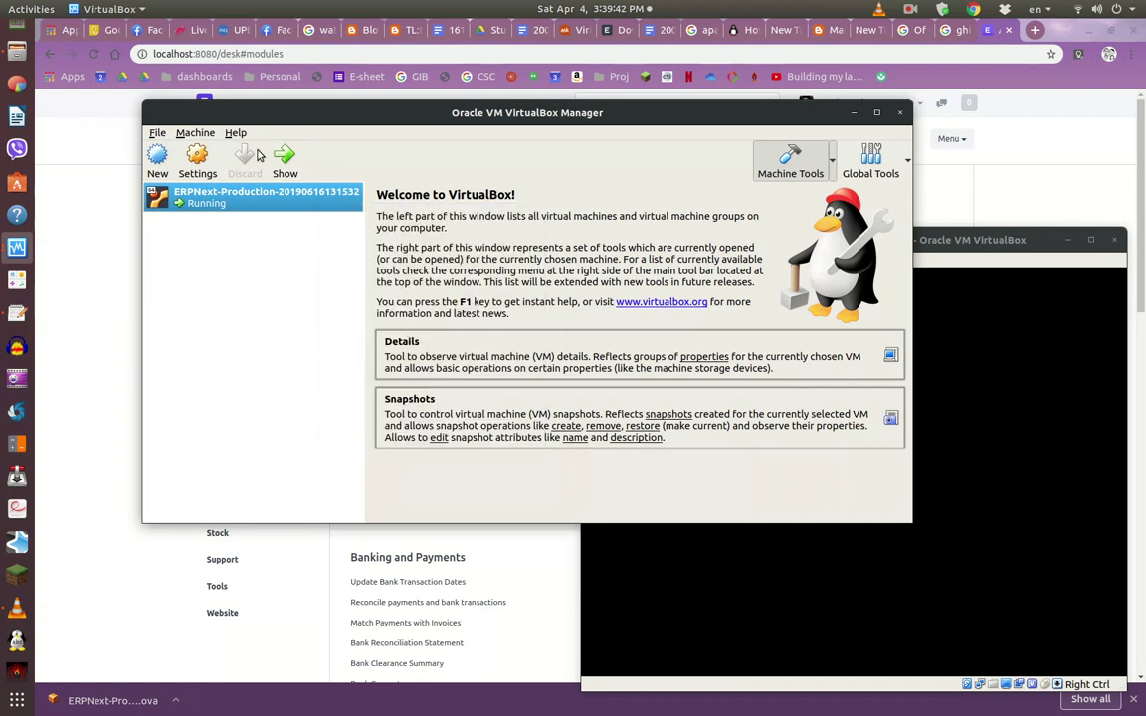
{"action": "left_click", "coordinate": [205, 134]}
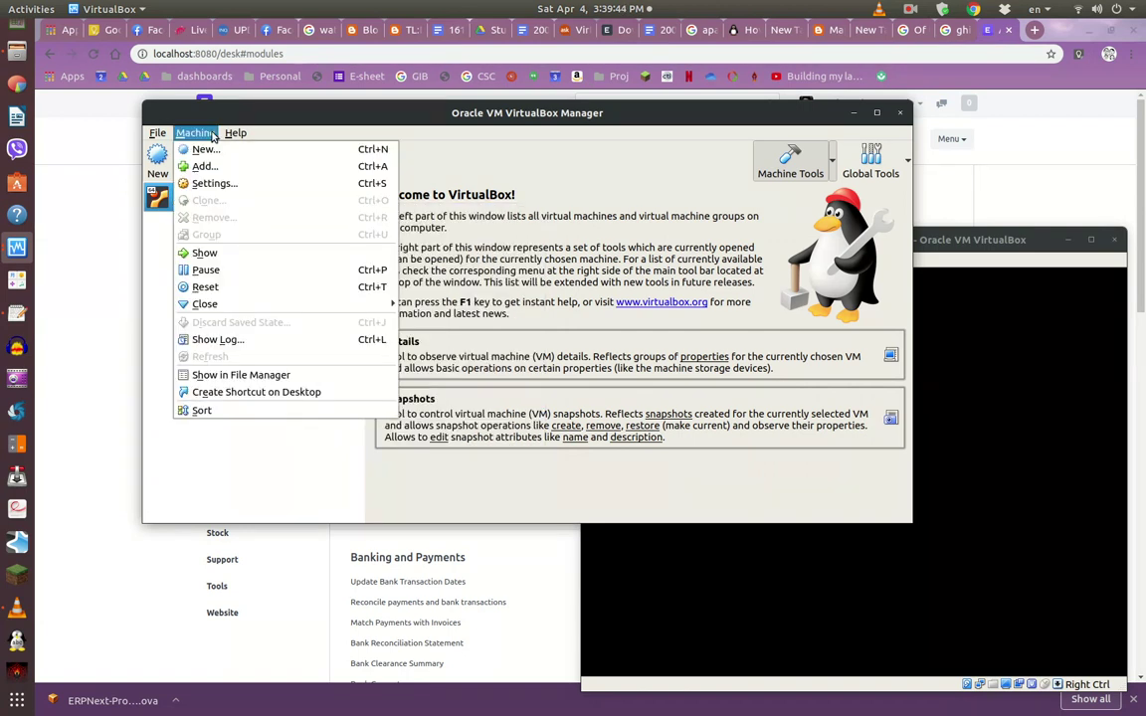
{"action": "mouse_move", "coordinate": [235, 133]}
{"action": "left_click", "coordinate": [485, 139]}
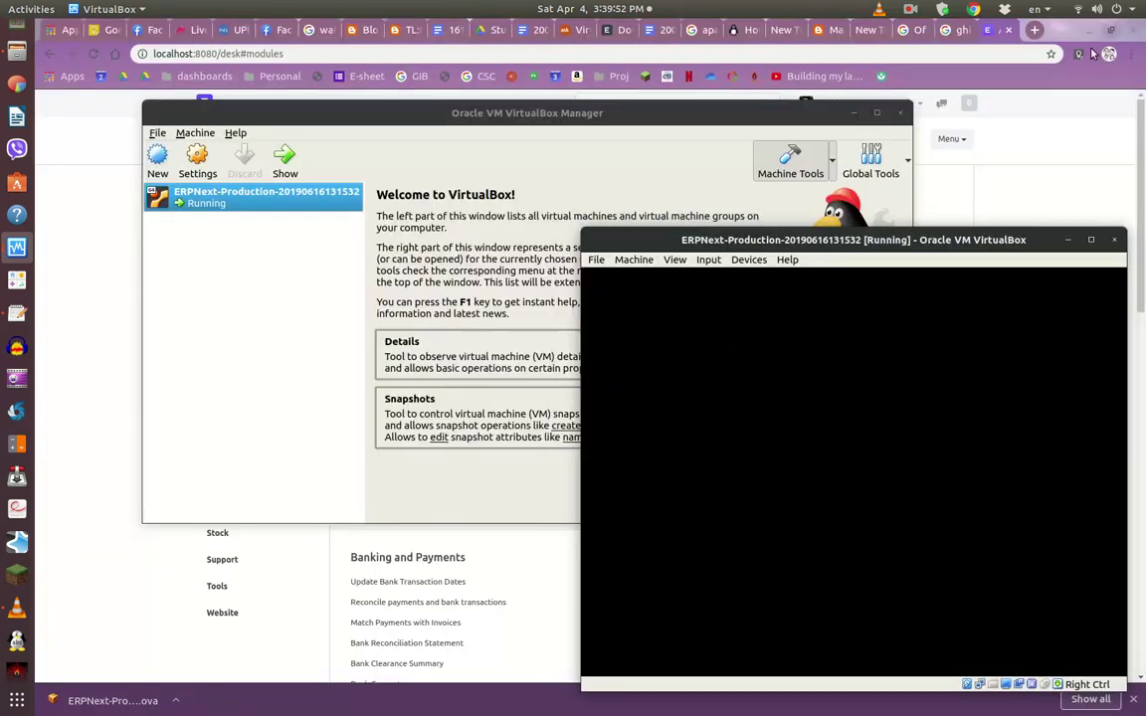
Look through the VM window's Help, View and File menus, leaving them unused
{"action": "left_click", "coordinate": [786, 261]}
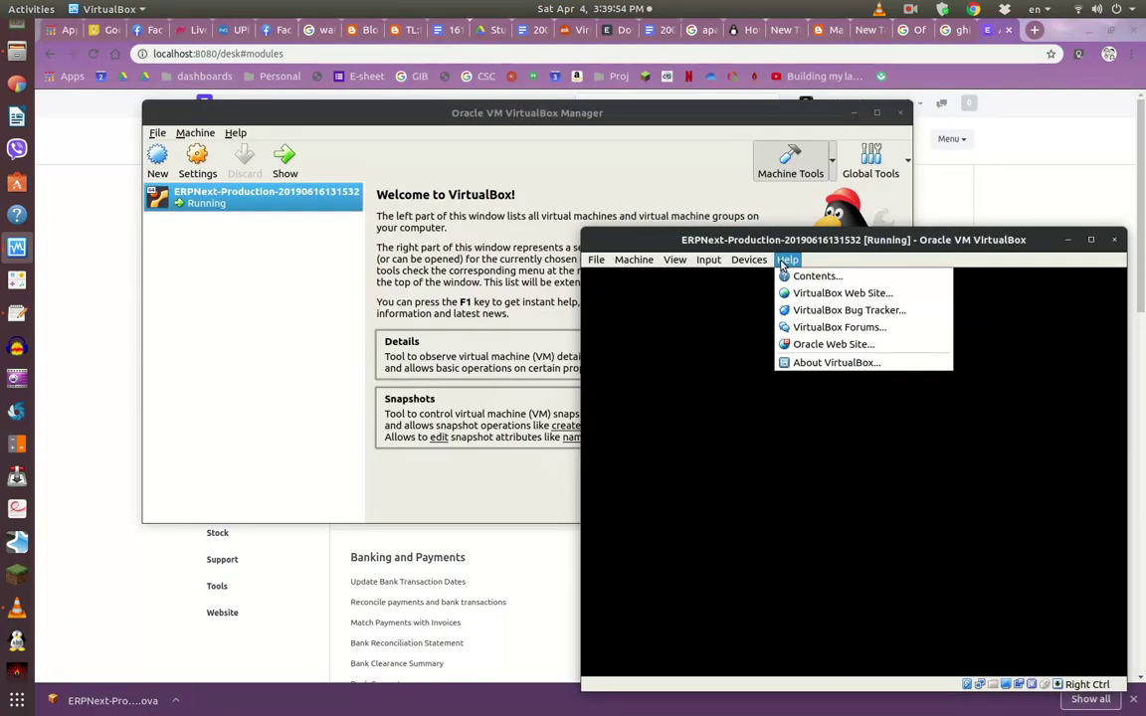
{"action": "mouse_move", "coordinate": [686, 260]}
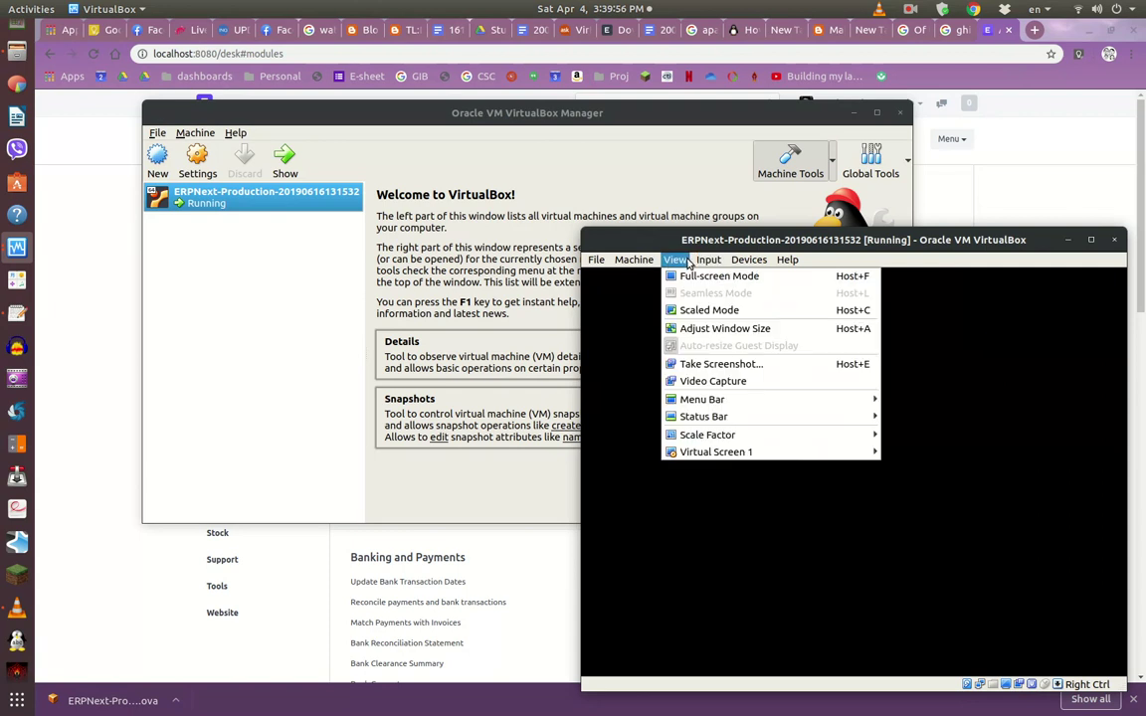
{"action": "mouse_move", "coordinate": [650, 265]}
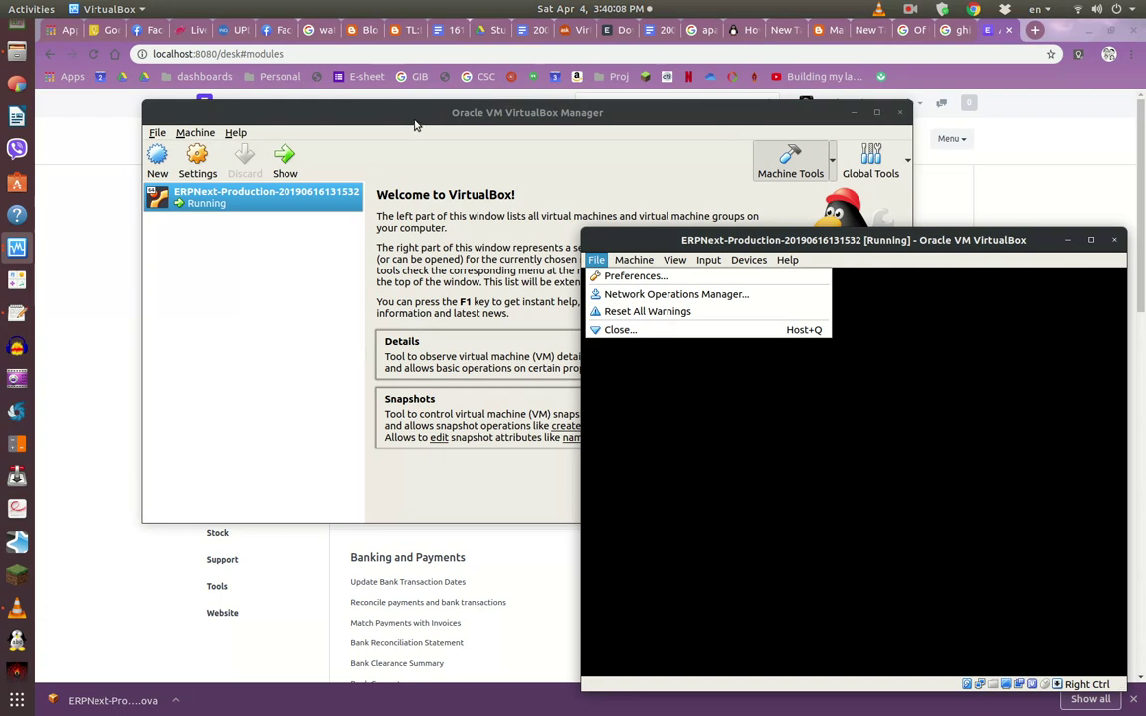
{"action": "left_click", "coordinate": [598, 313]}
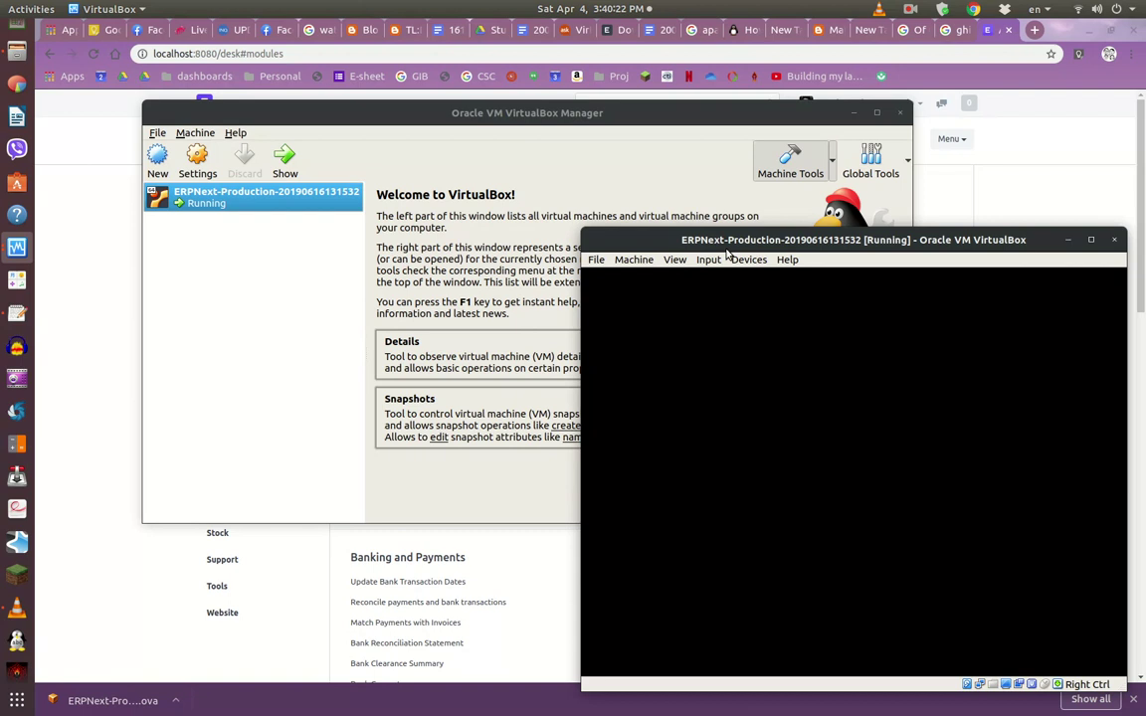
Move the VM window up and left over the VirtualBox Manager
{"action": "left_click_drag", "start_coordinate": [728, 239], "coordinate": [537, 210]}
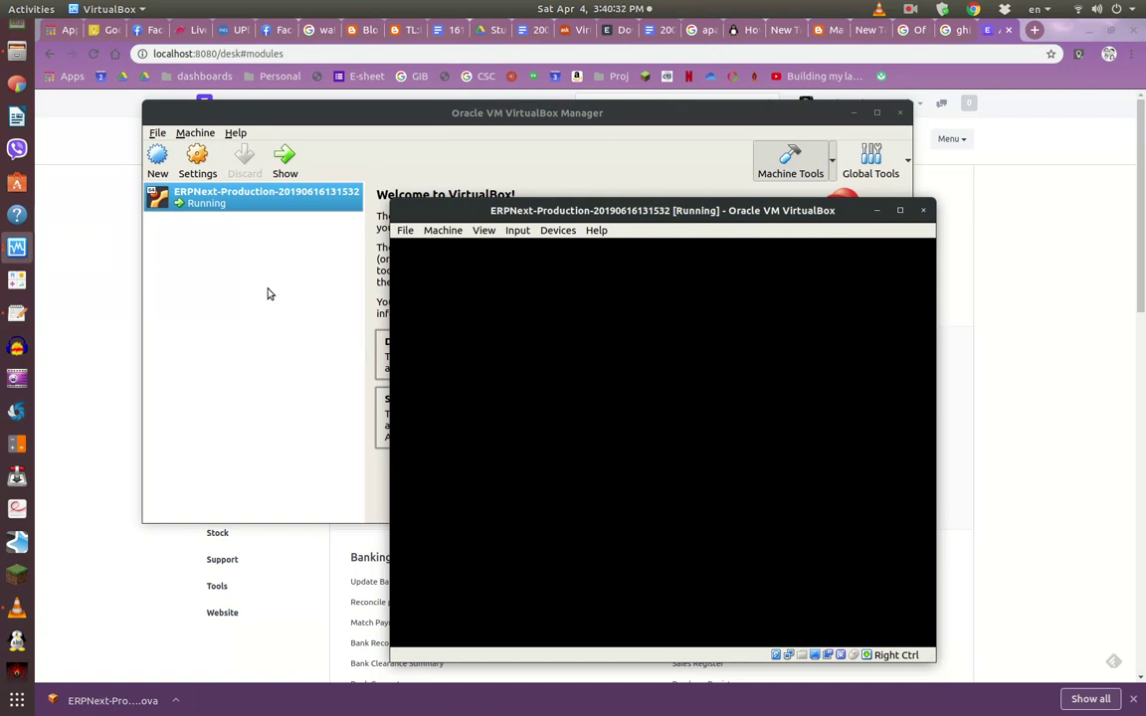
{"action": "left_click", "coordinate": [16, 246]}
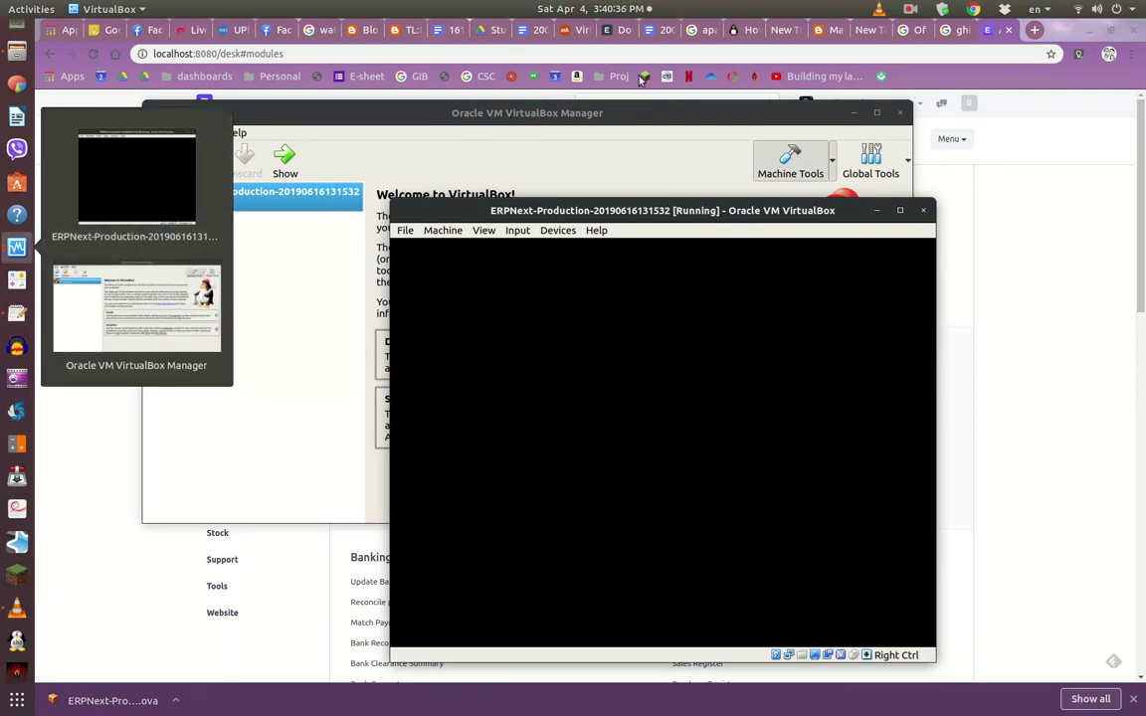
{"action": "left_click", "coordinate": [659, 36]}
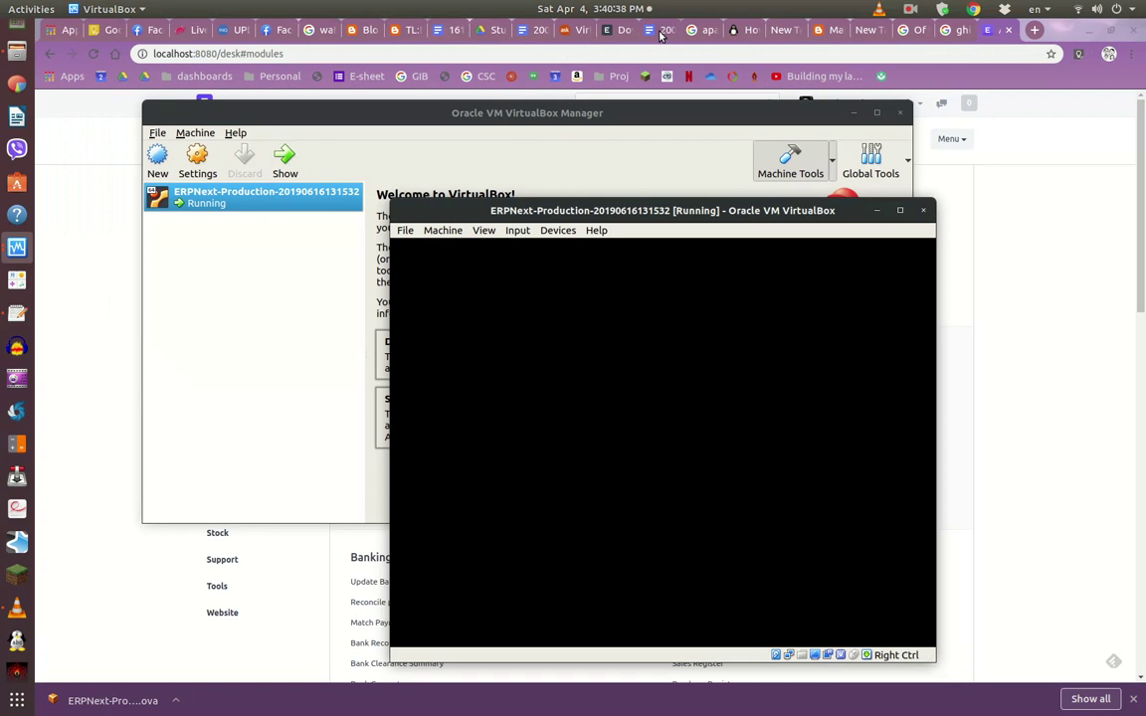
Switch to the 200404 ERPNext Studies tab at the running-VM screenshot above Apache Bench
{"action": "left_click", "coordinate": [659, 36]}
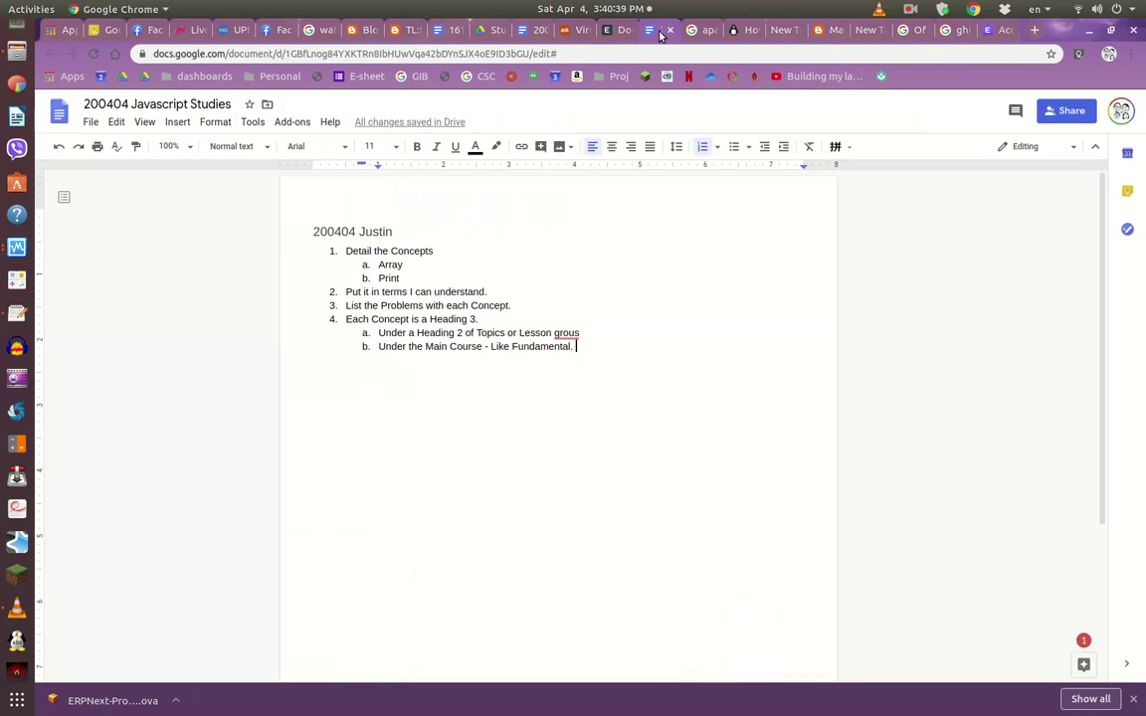
{"action": "left_click", "coordinate": [443, 30]}
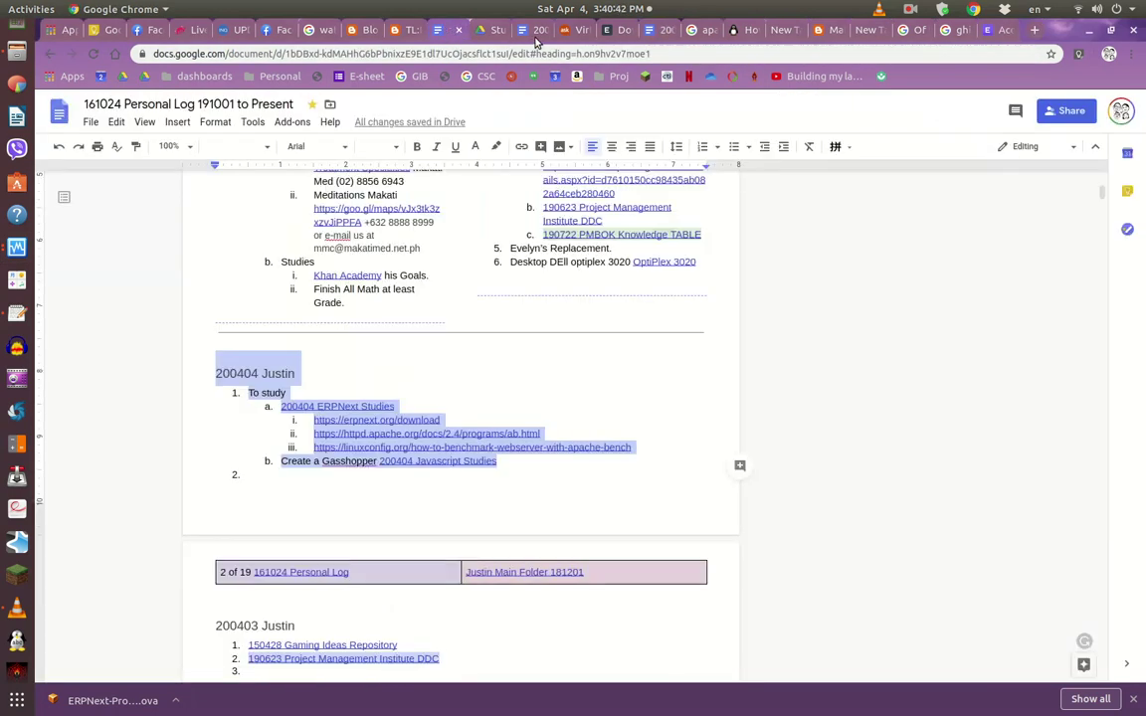
{"action": "left_click", "coordinate": [535, 35]}
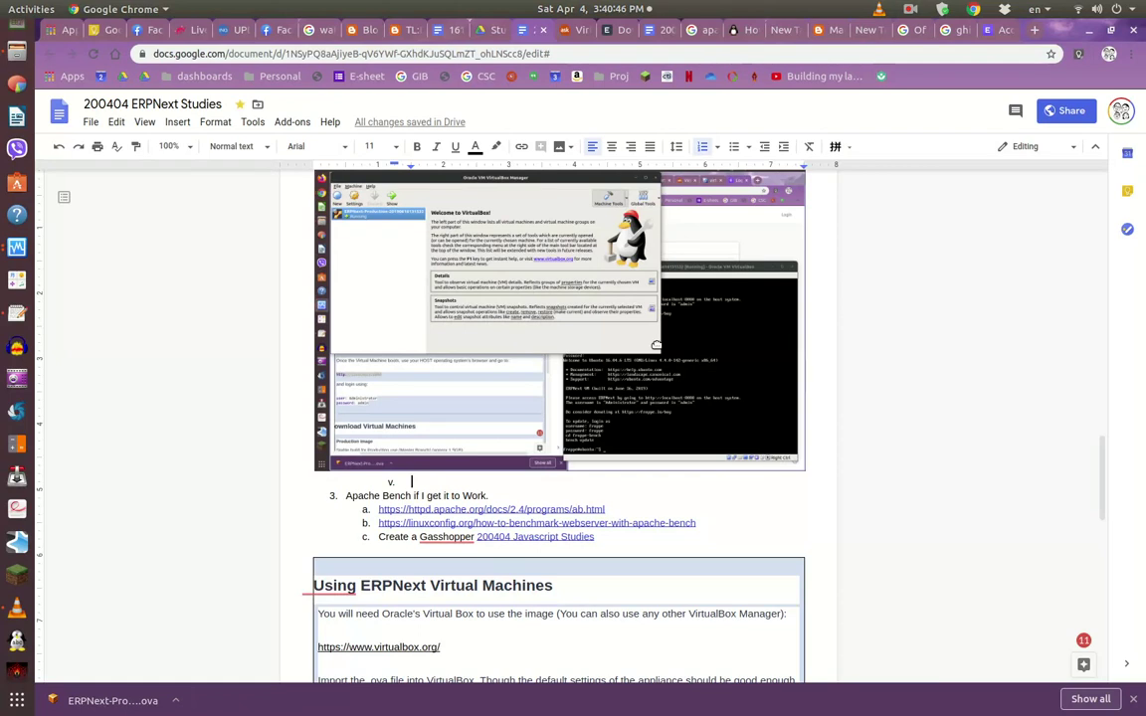
{"action": "scroll", "coordinate": [706, 438], "scroll_direction": "down", "scroll_amount": 2}
{"action": "scroll", "coordinate": [706, 437], "scroll_direction": "up", "scroll_amount": 1}
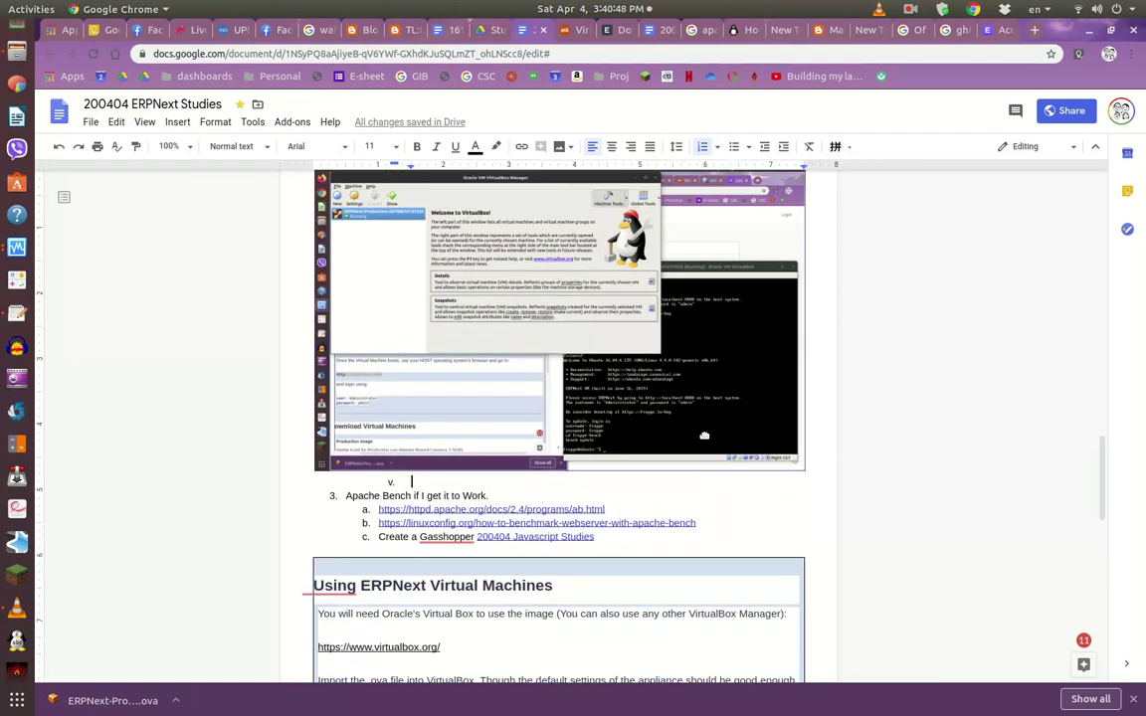